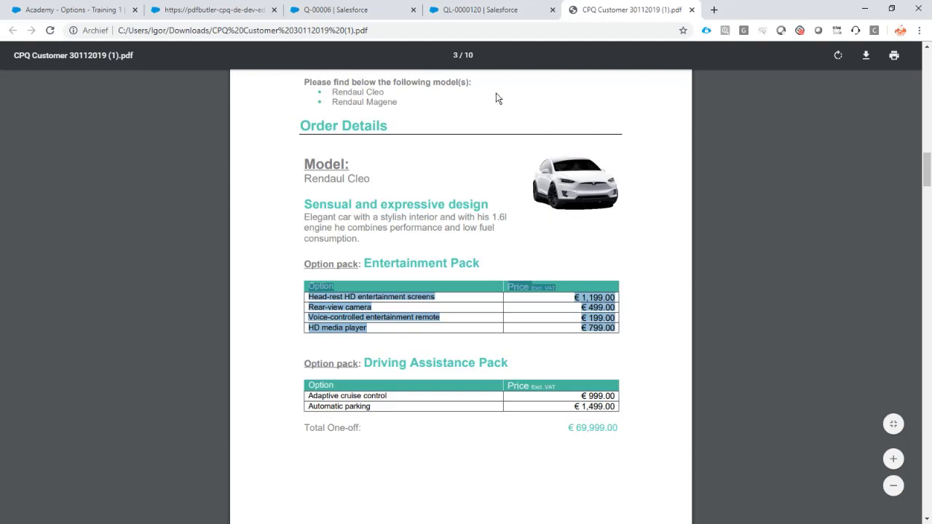
# Step: Preview the Logo RendaulCleo attachment on the Rendaul Cleo product record, close it and switch to the Word template DEMO CPQ Lines - Empty.docx
pyautogui.click(364, 12)
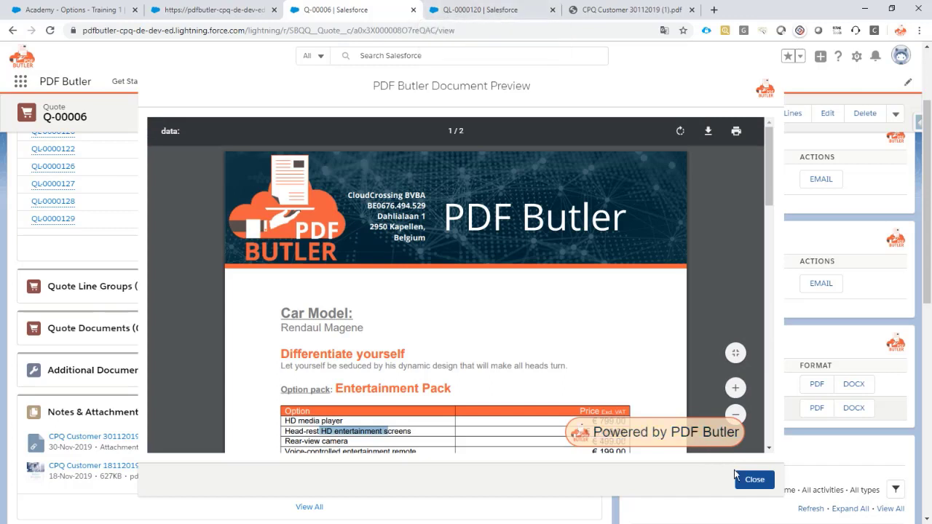
pyautogui.click(488, 11)
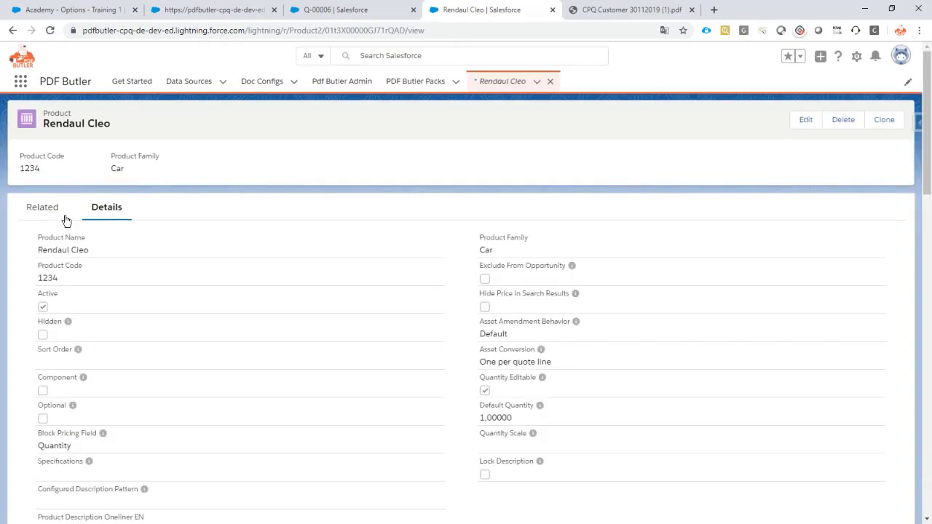
pyautogui.click(48, 209)
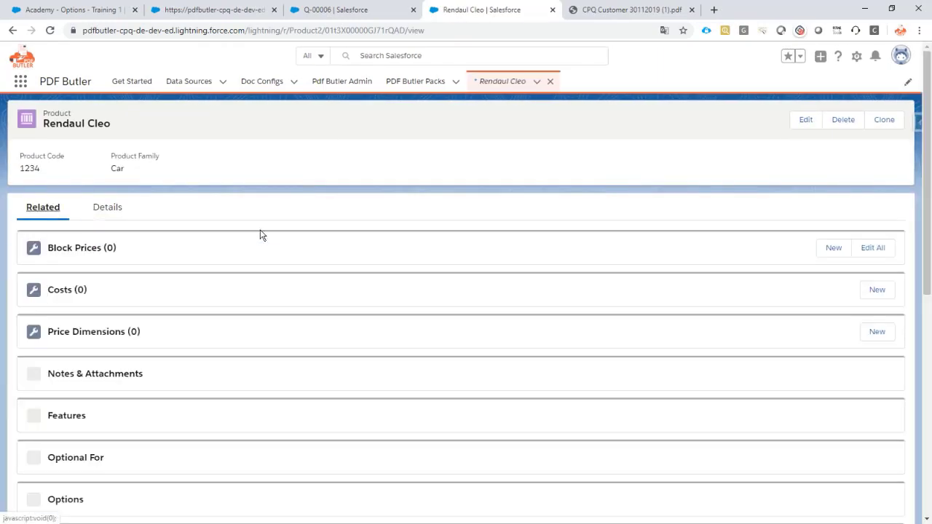
pyautogui.scroll(-2, 261, 234)
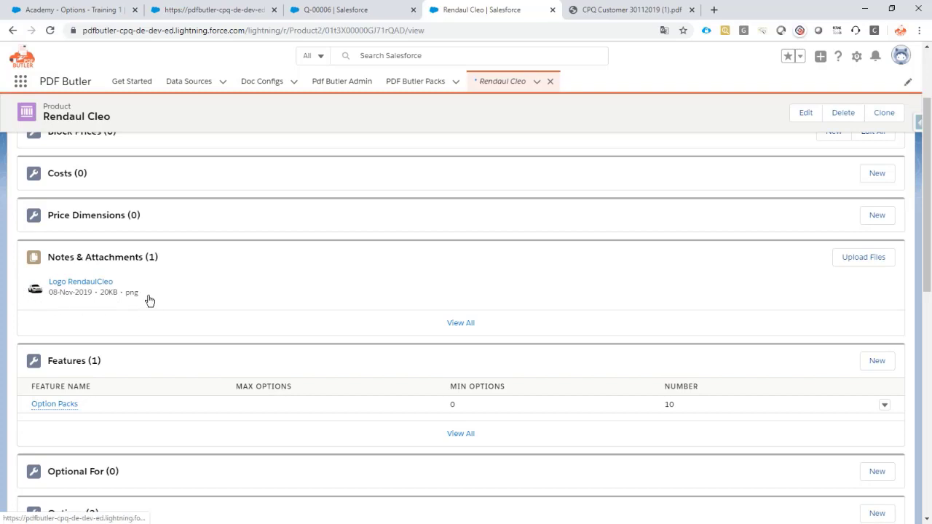
pyautogui.click(104, 285)
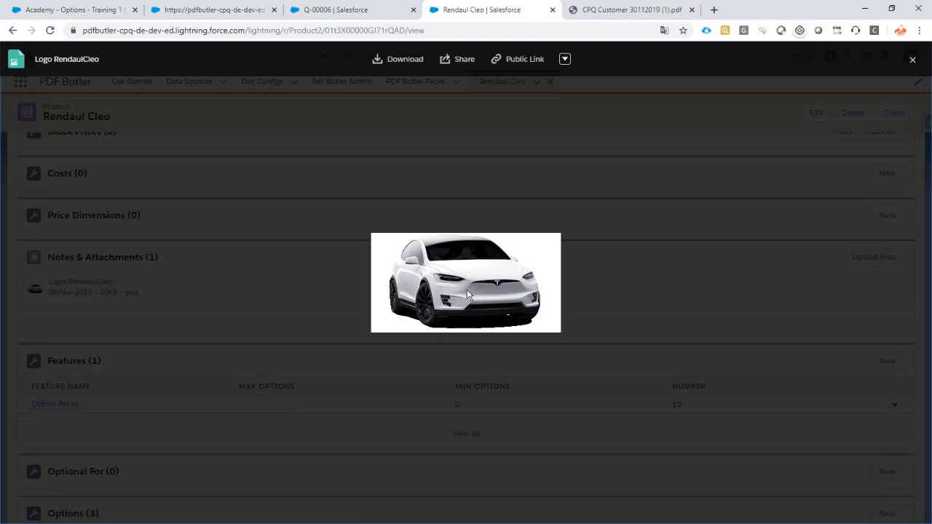
pyautogui.click(912, 62)
pyautogui.scroll(1, 364, 191)
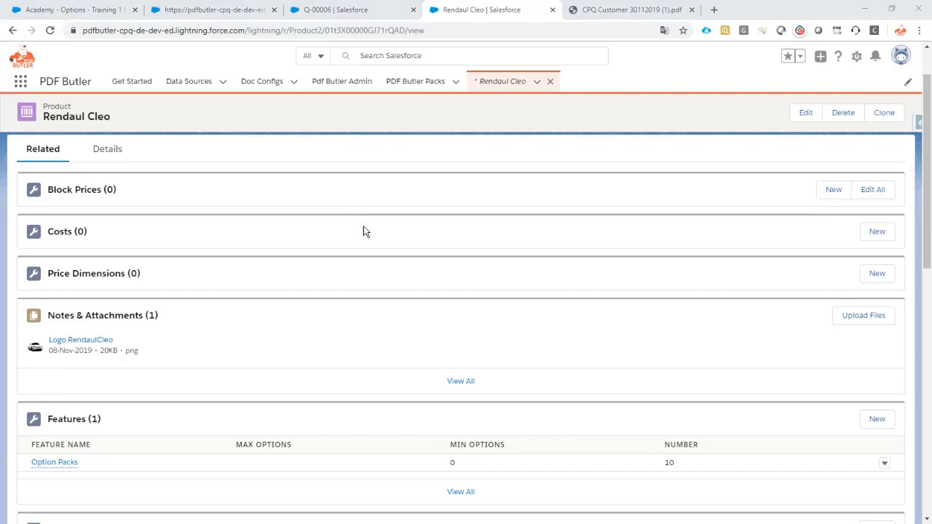
pyautogui.hotkey('alt', 'Tab')
# Step: Try splitting the Car Model table cell into two columns and one row, and undo the split
pyautogui.click(508, 280)
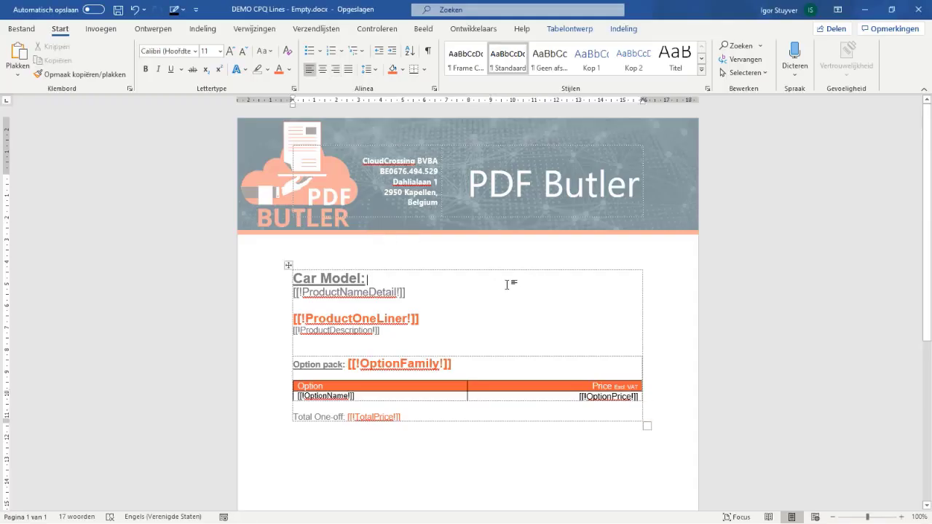
pyautogui.rightClick(508, 280)
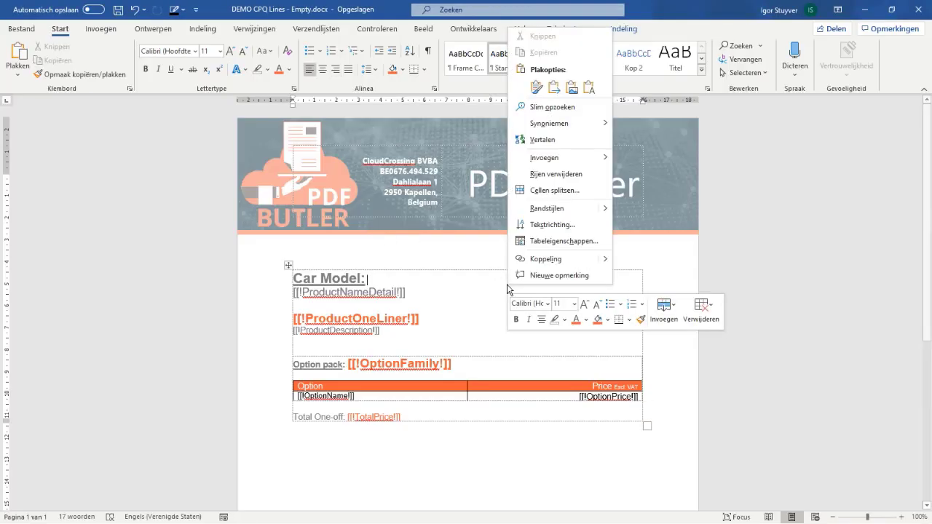
pyautogui.click(569, 192)
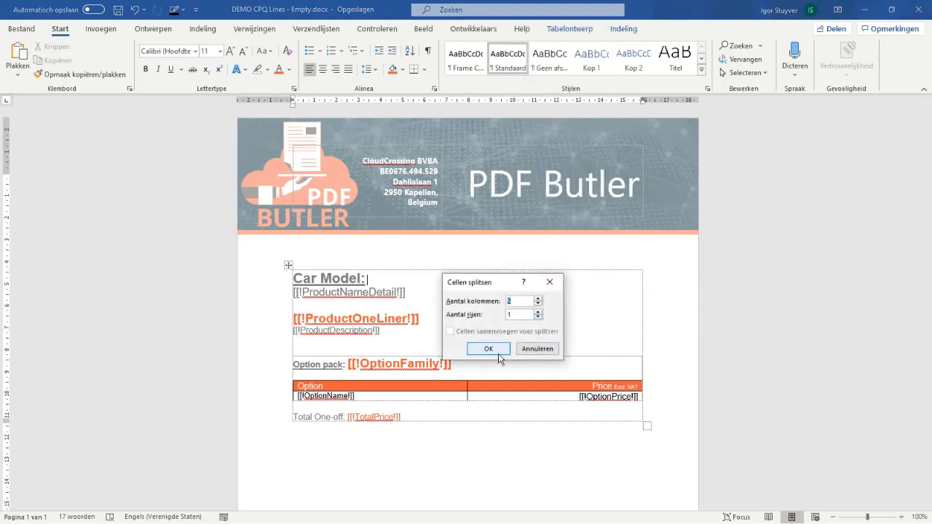
pyautogui.click(497, 350)
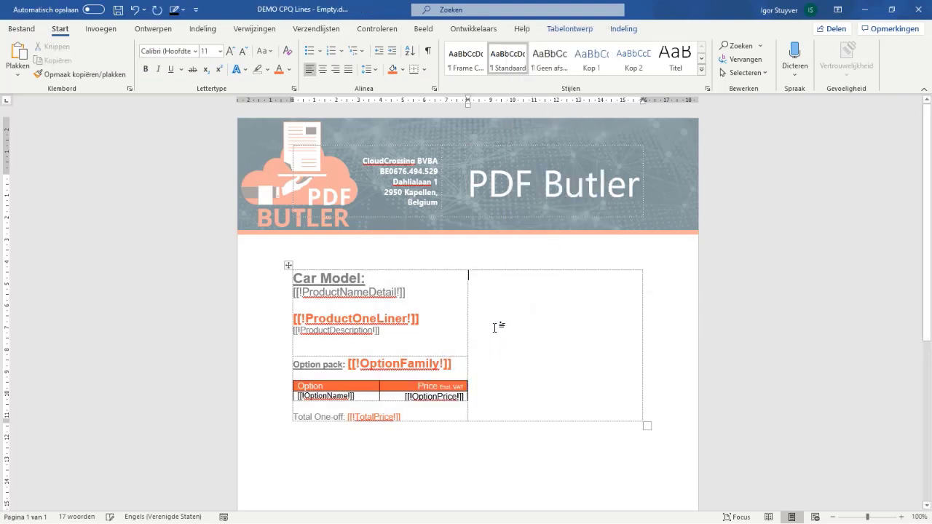
pyautogui.hotkey('ctrl', 'z')
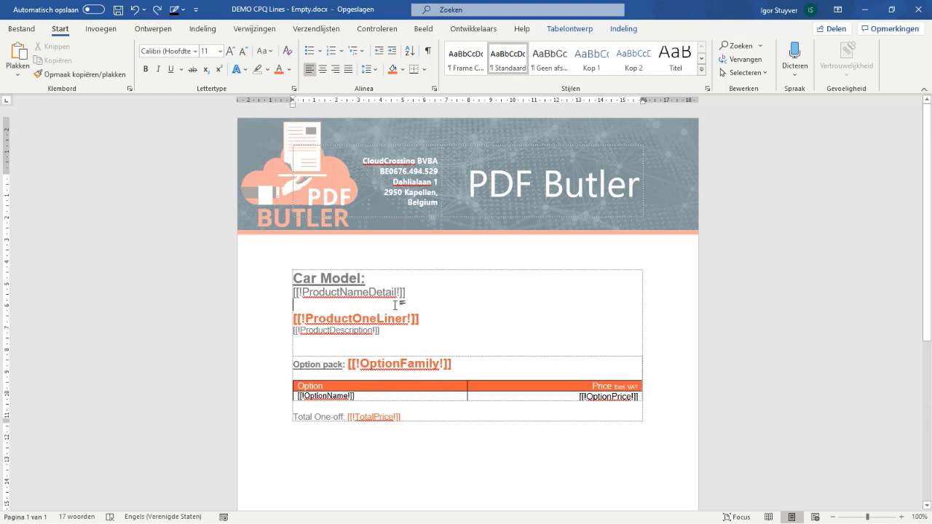
pyautogui.moveTo(380, 332); pyautogui.dragTo(294, 279)
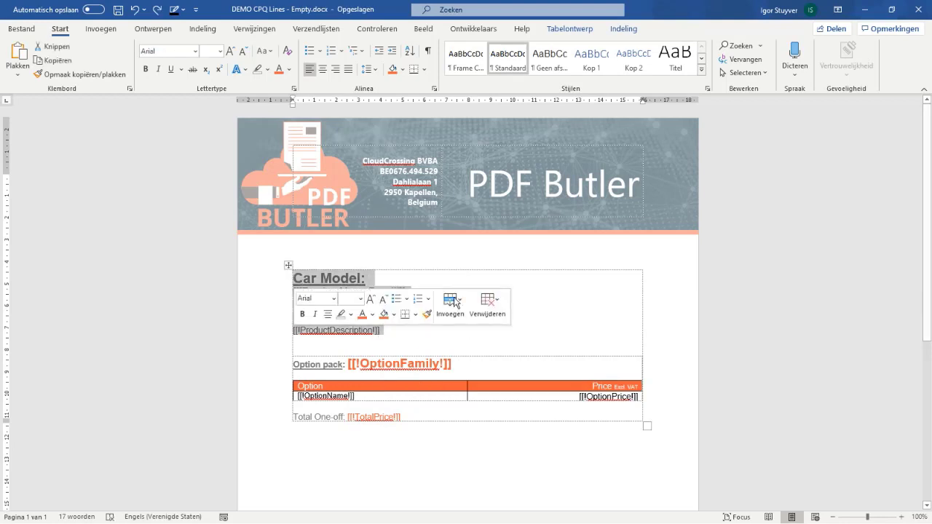
# Step: Paste the copied grey placeholder picture after the Car Model heading
pyautogui.click(589, 304)
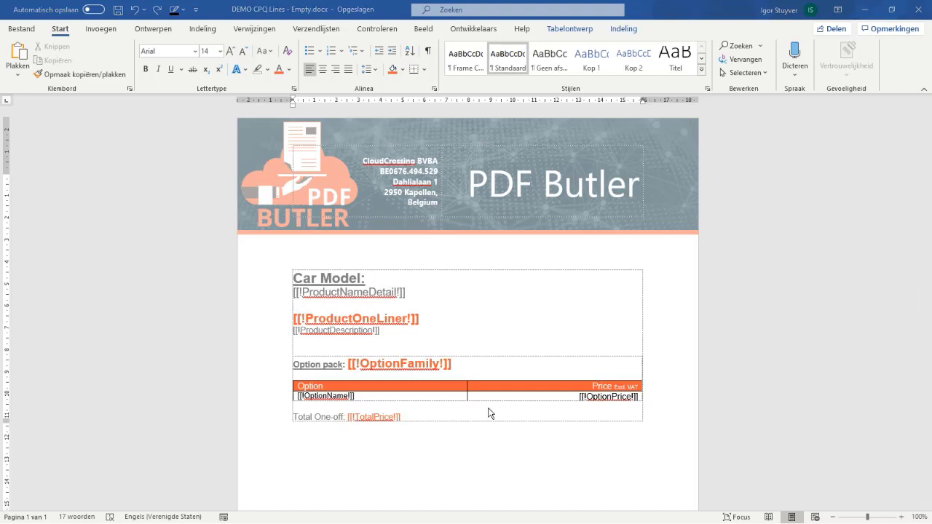
pyautogui.hotkey('ctrl', 'v')
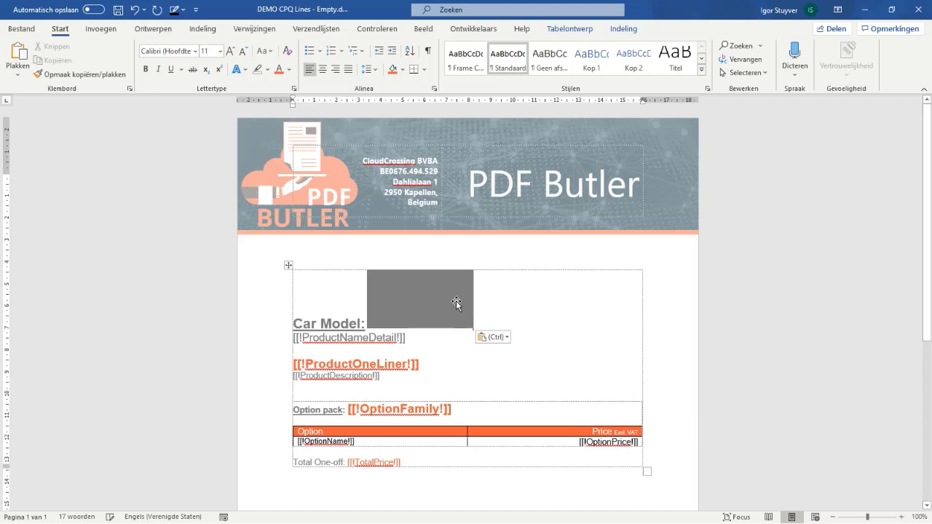
# Step: Set the grey picture's wrapping to in front of the text and move it to the upper-right corner of the Car Model table cell
pyautogui.click(457, 304)
pyautogui.click(491, 278)
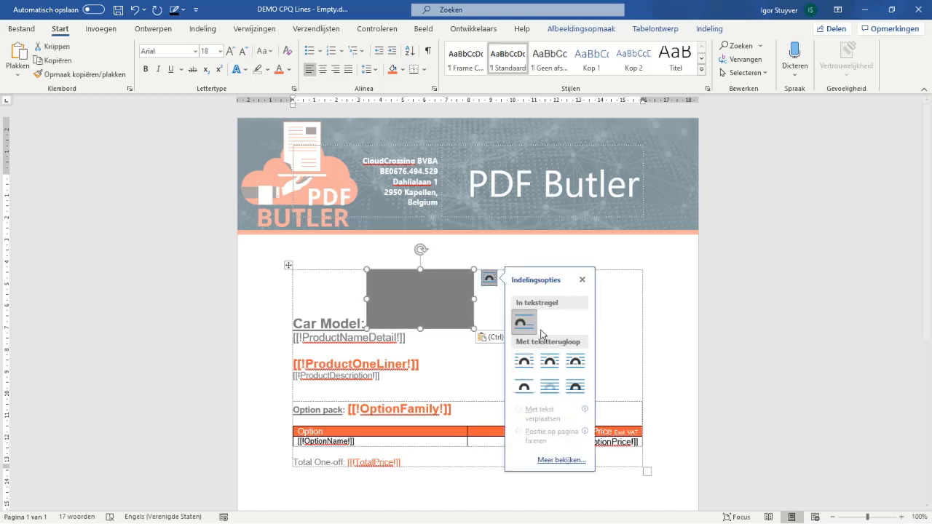
pyautogui.click(577, 388)
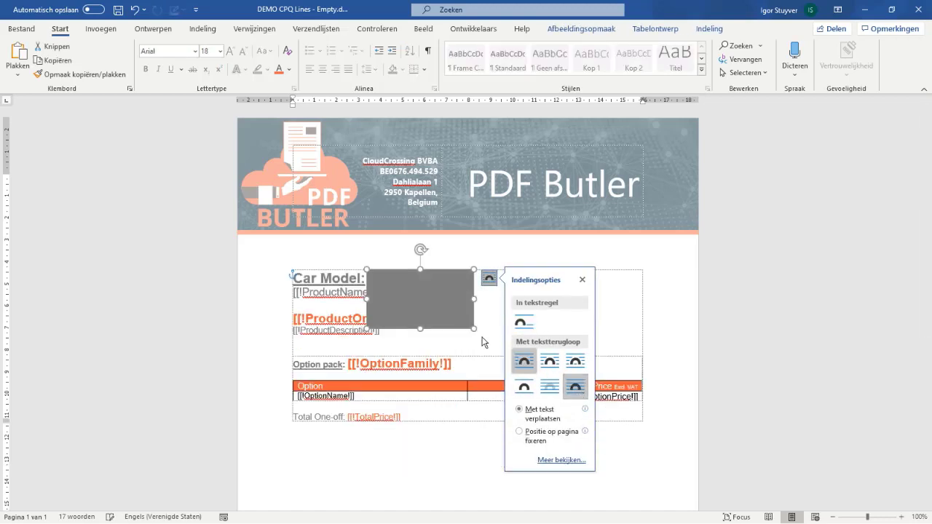
pyautogui.moveTo(427, 309); pyautogui.dragTo(594, 306)
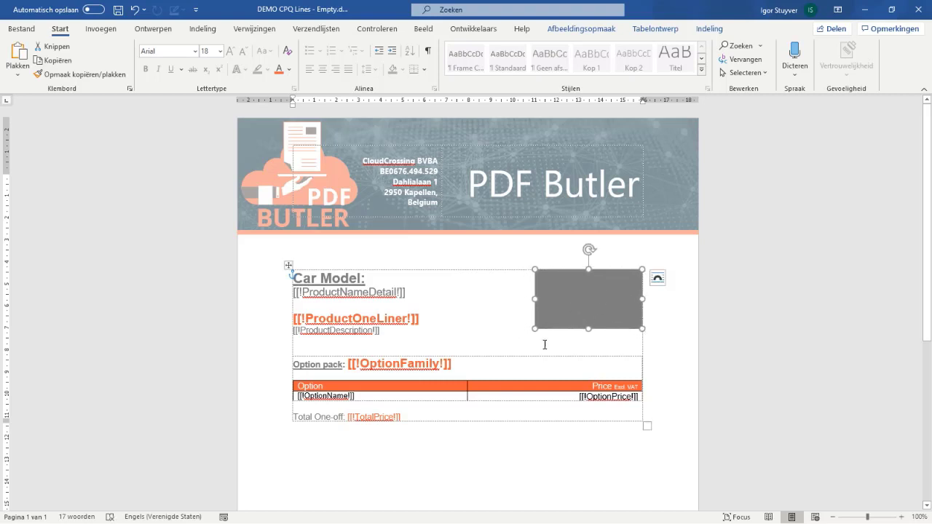
pyautogui.click(475, 314)
# Step: Show the Selection pane, inspect the grey placeholder picture's object name there, and save the document
pyautogui.click(574, 294)
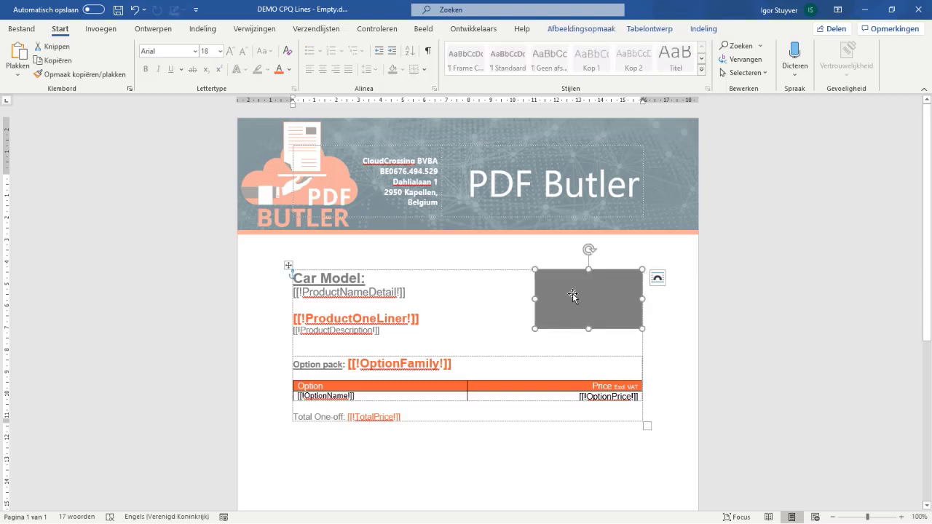
pyautogui.rightClick(579, 296)
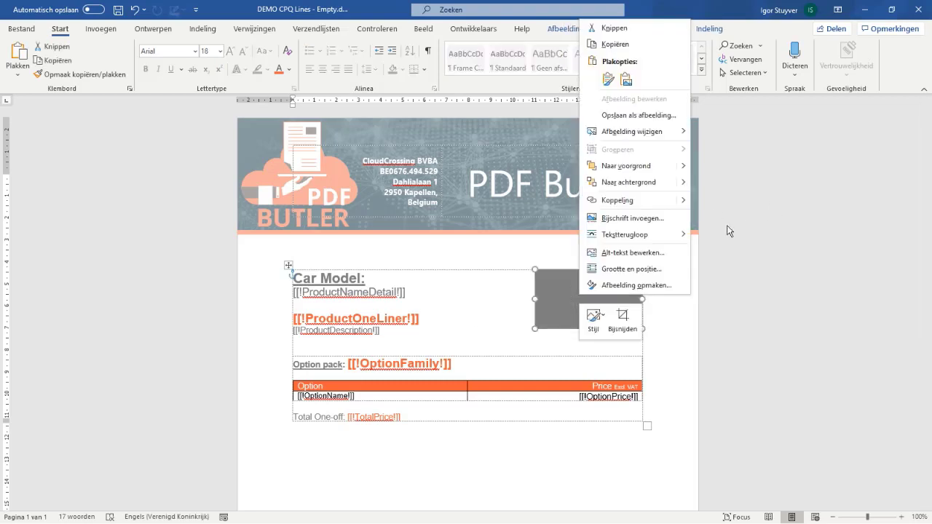
pyautogui.press('Escape')
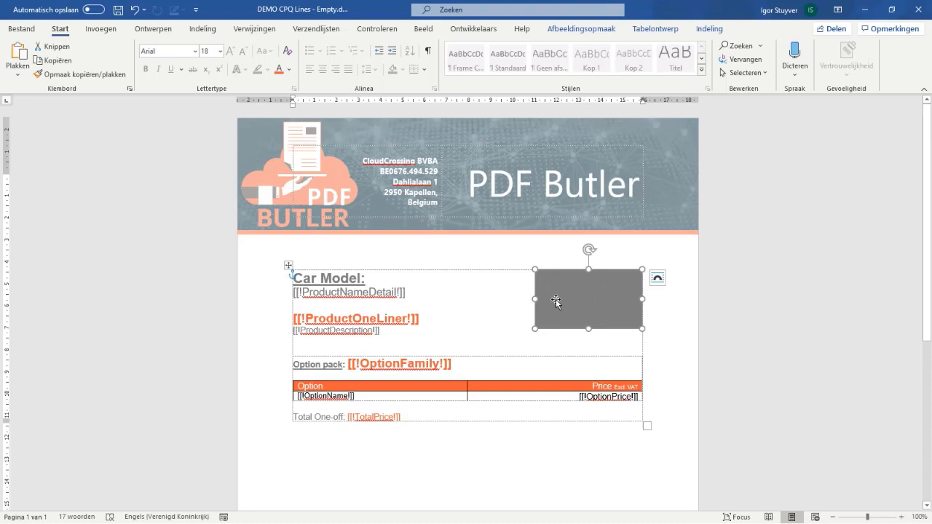
pyautogui.click(601, 29)
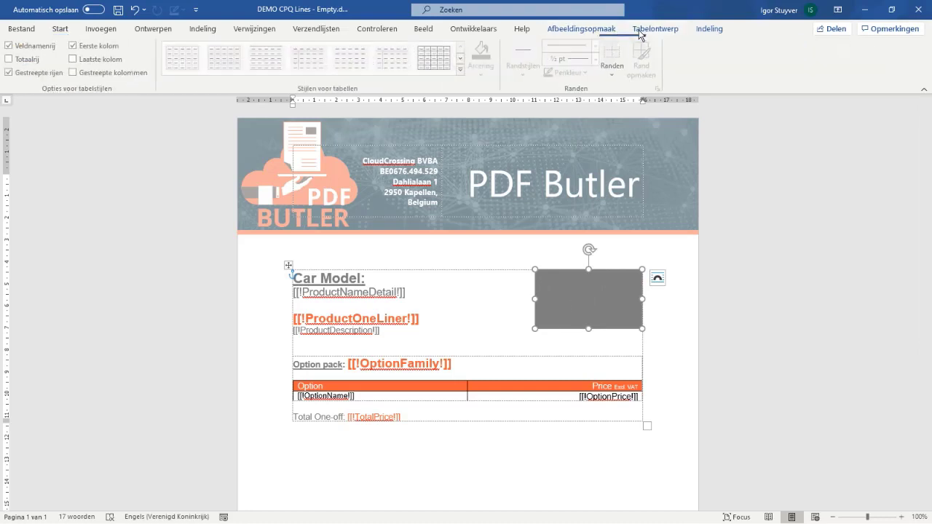
pyautogui.scroll(-2, 601, 35)
pyautogui.click(601, 30)
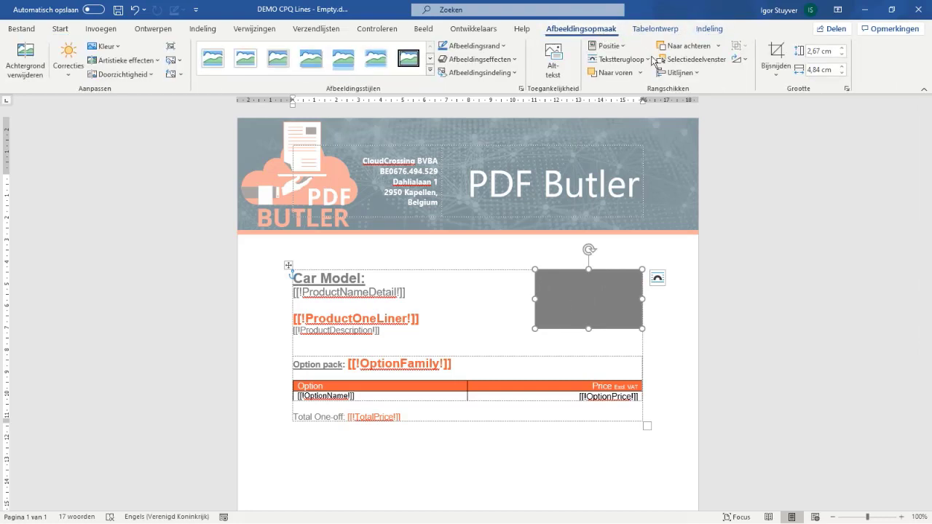
pyautogui.click(688, 59)
pyautogui.click(830, 159)
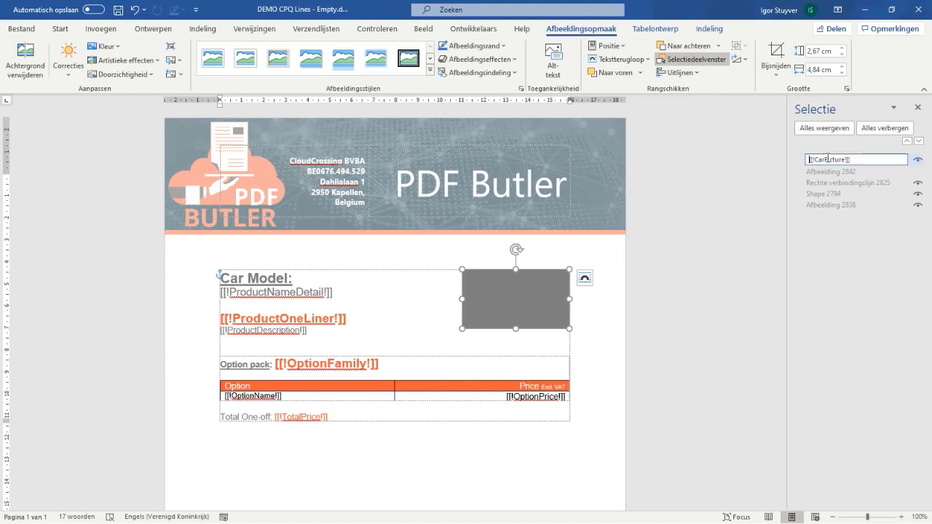
pyautogui.doubleClick(831, 159)
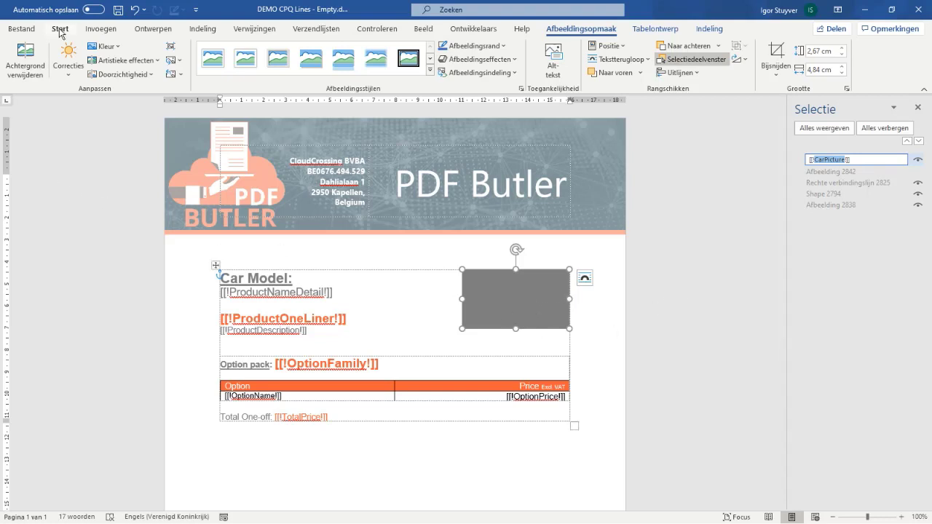
pyautogui.click(118, 9)
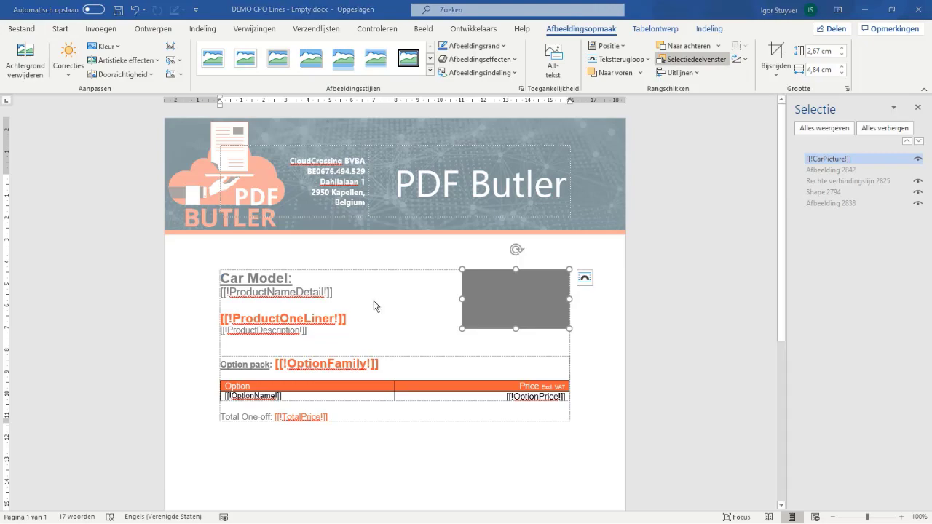
# Step: Switch back to Salesforce and follow the parent data sources from Academy - Options - Training 1 up to Academy - Main Quote Lines - Training 1
pyautogui.hotkey('alt', 'Tab')
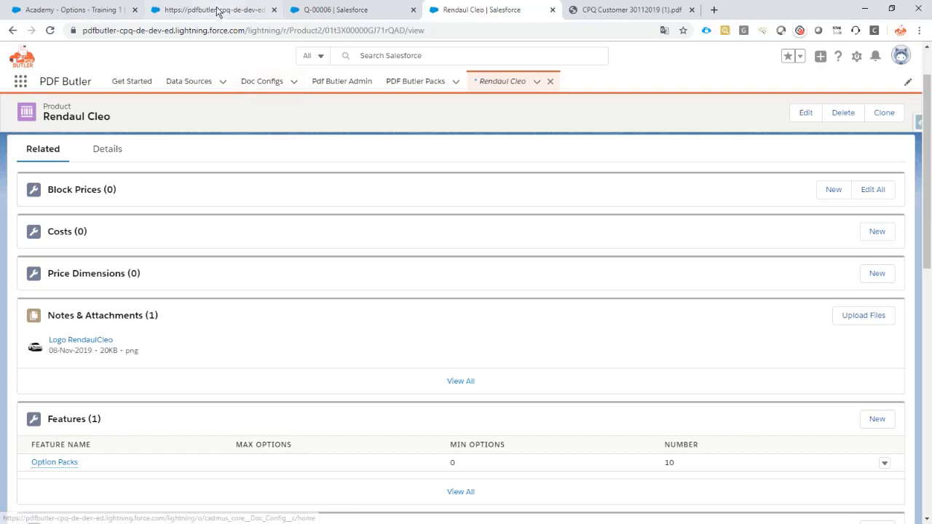
pyautogui.click(80, 10)
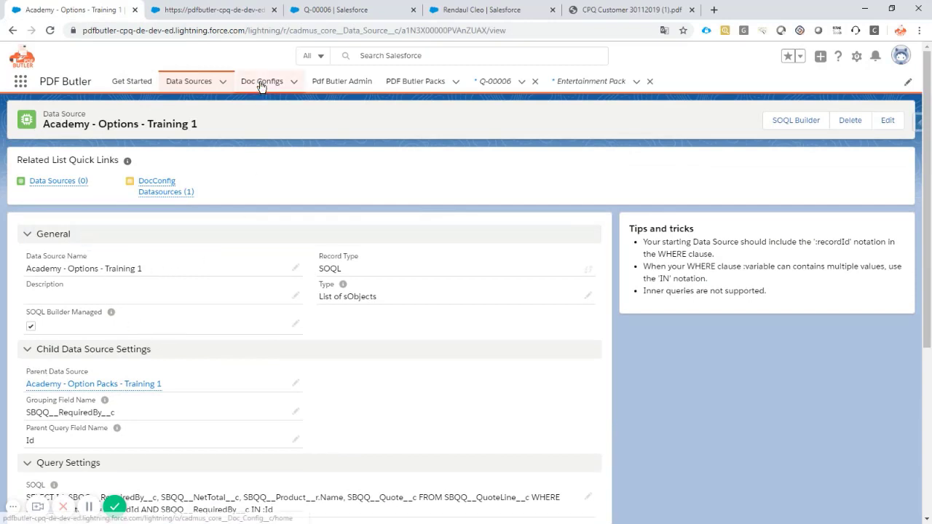
pyautogui.click(131, 384)
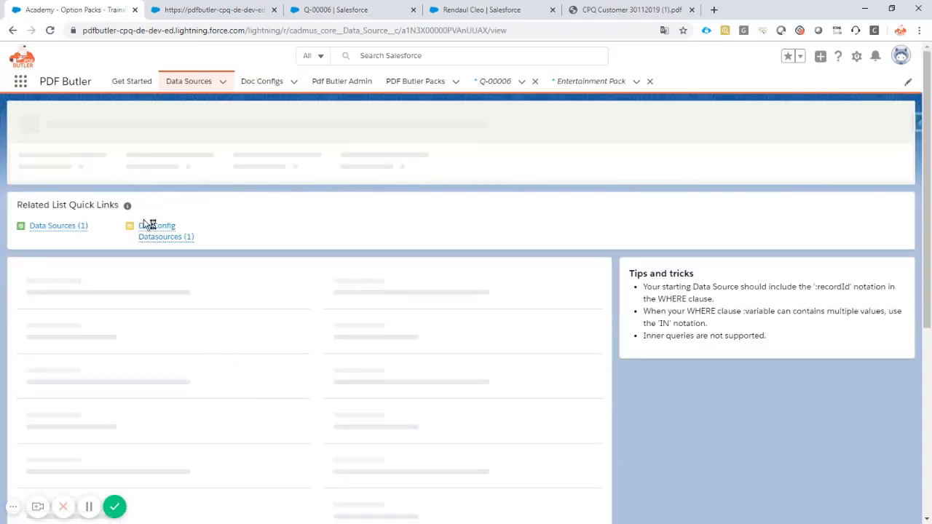
pyautogui.click(50, 31)
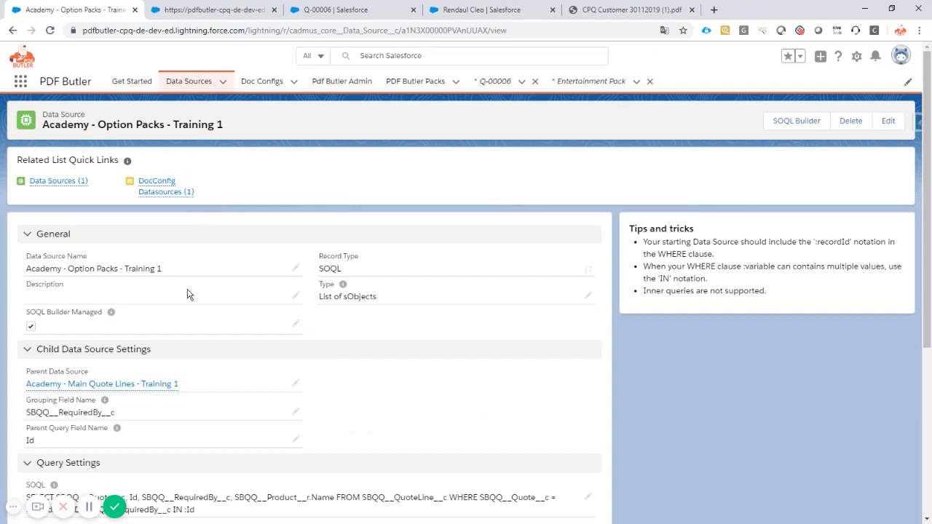
pyautogui.moveTo(150, 384)
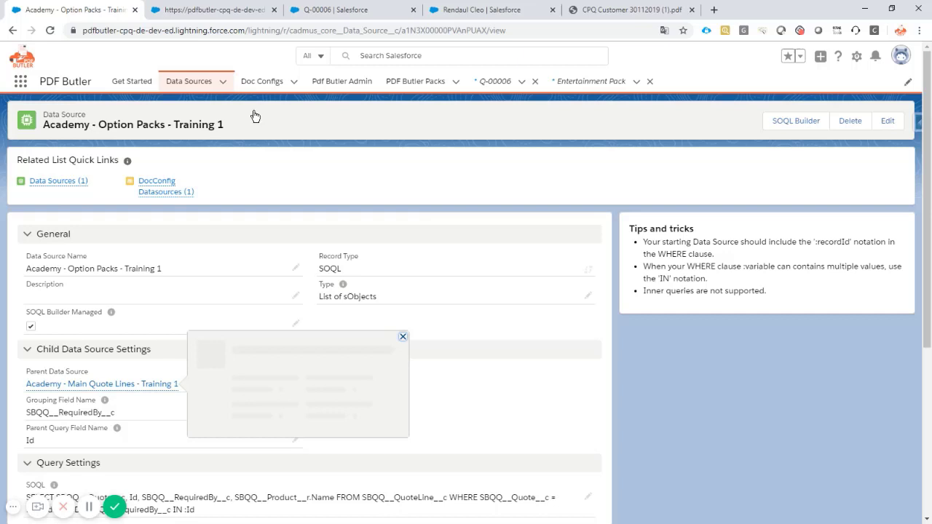
pyautogui.click(51, 30)
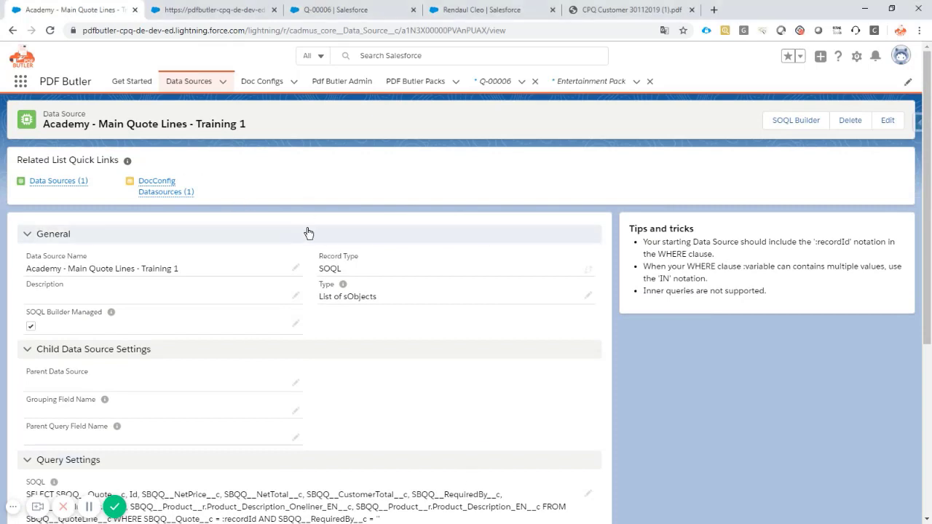
# Step: Open the SOQL Builder for Academy - Main Quote Lines - Training 1, filter the fields by "produ" and add the Product field
pyautogui.scroll(-2, 310, 273)
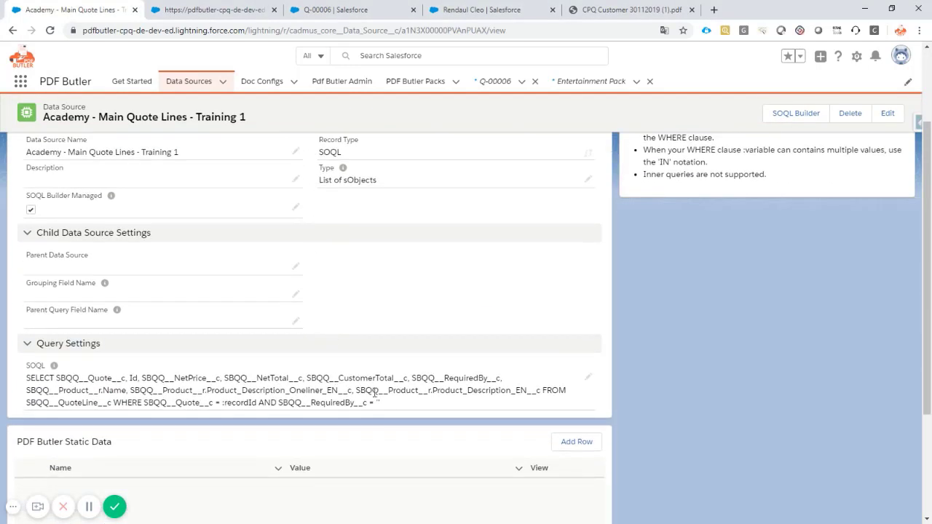
pyautogui.click(808, 115)
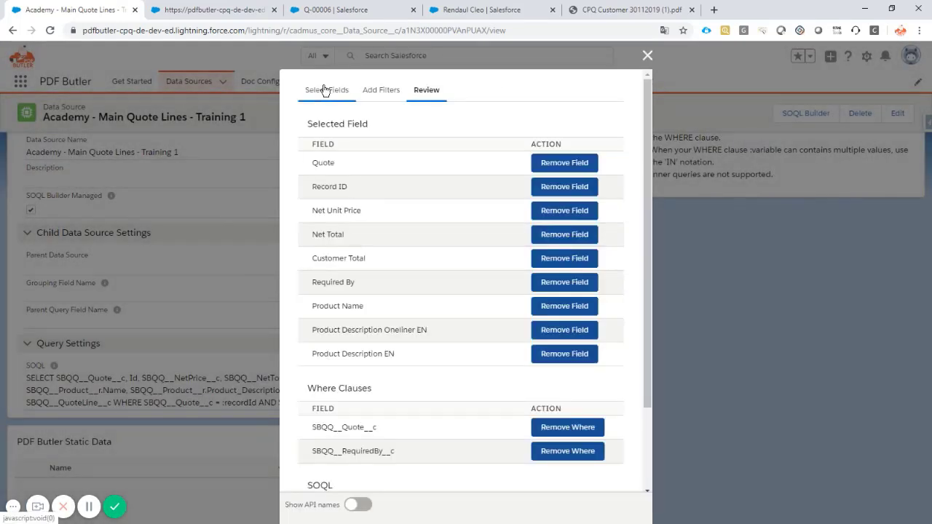
pyautogui.click(326, 90)
pyautogui.click(338, 134)
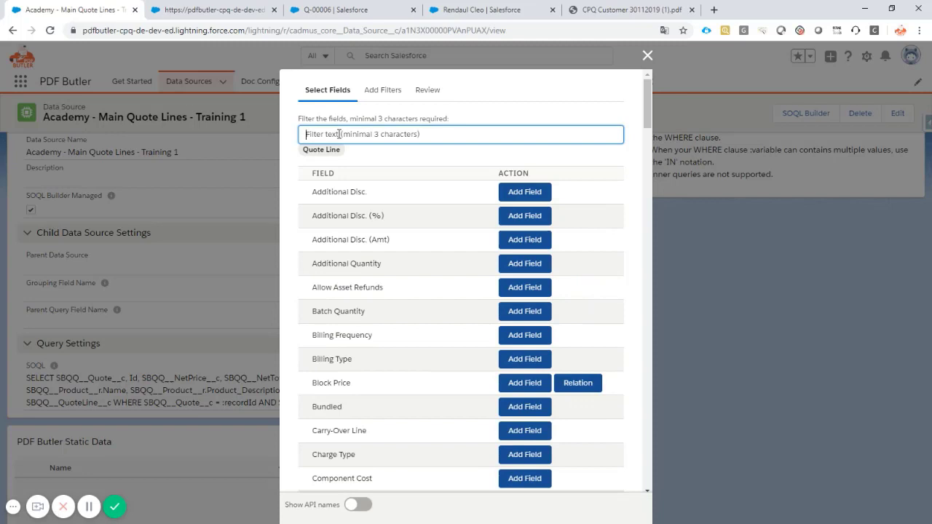
pyautogui.write('pro')
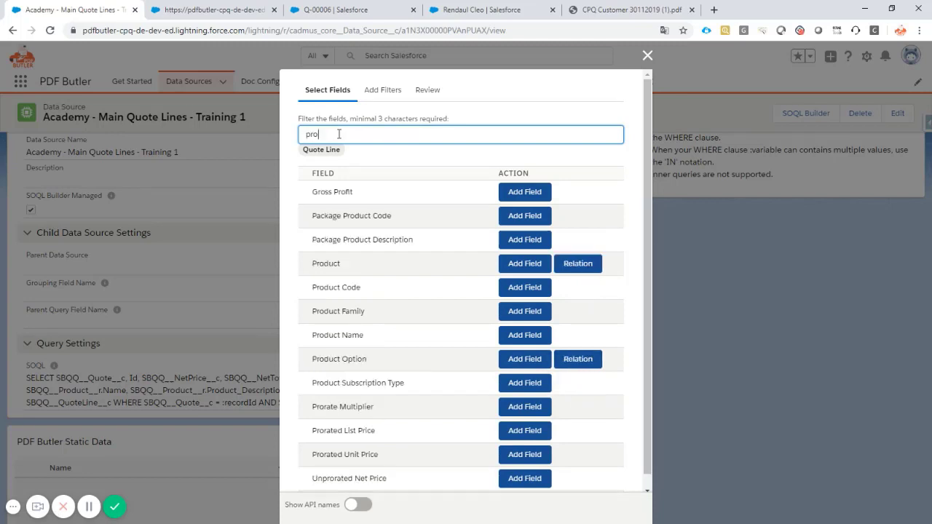
pyautogui.write('du')
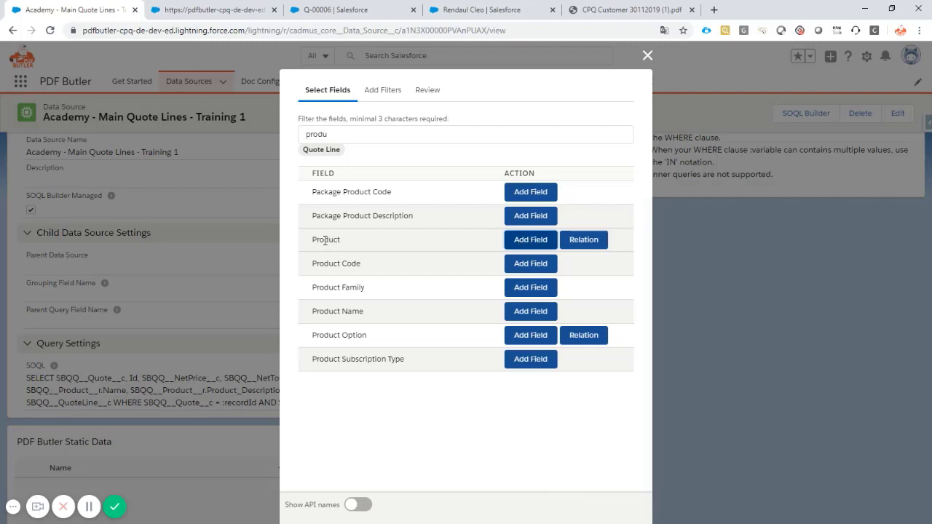
# Step: Show the API names to check the one for the Product field, and switch back to field labels
pyautogui.click(357, 504)
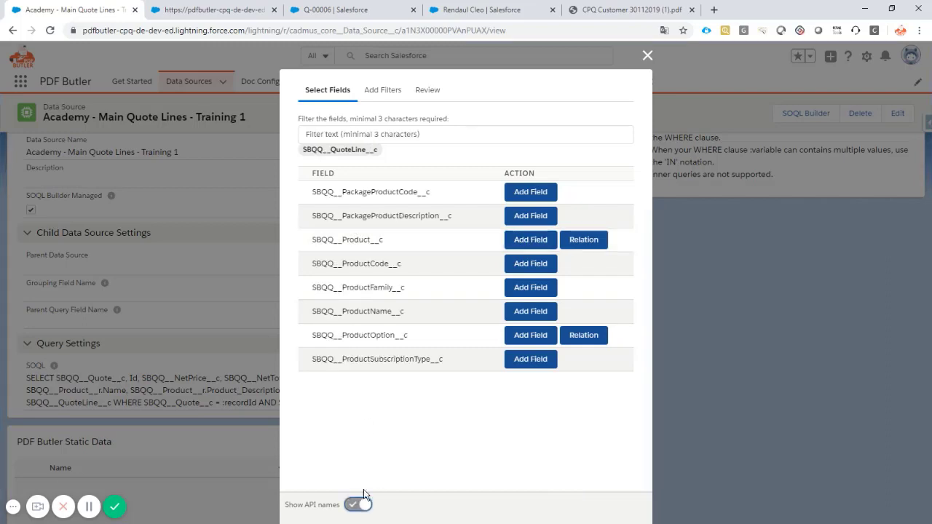
pyautogui.doubleClick(323, 240)
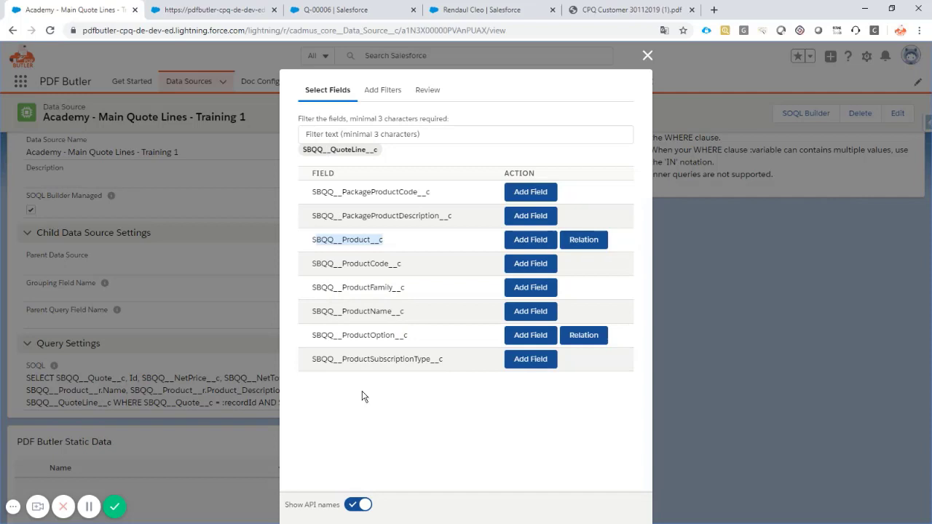
pyautogui.click(358, 505)
# Step: Review the selected fields, where clauses and SOQL of the query, and save it
pyautogui.click(430, 94)
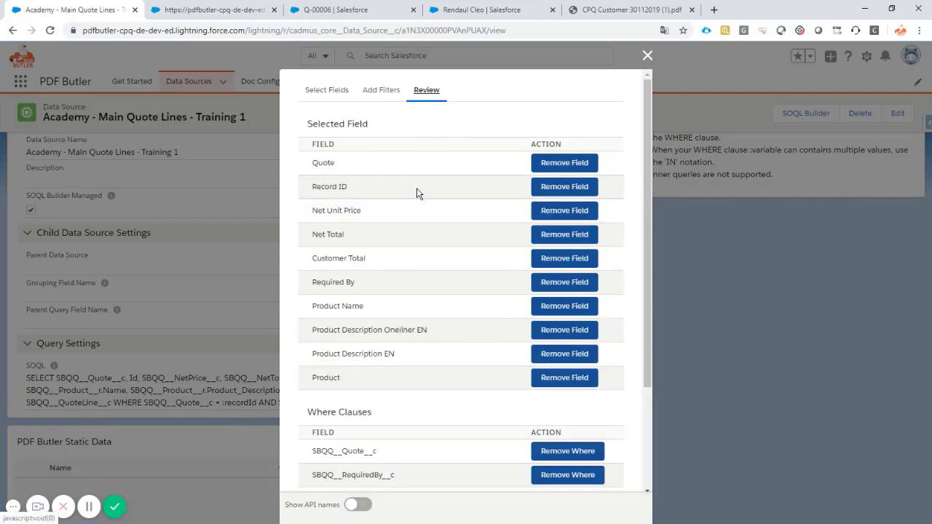
pyautogui.scroll(-2, 416, 190)
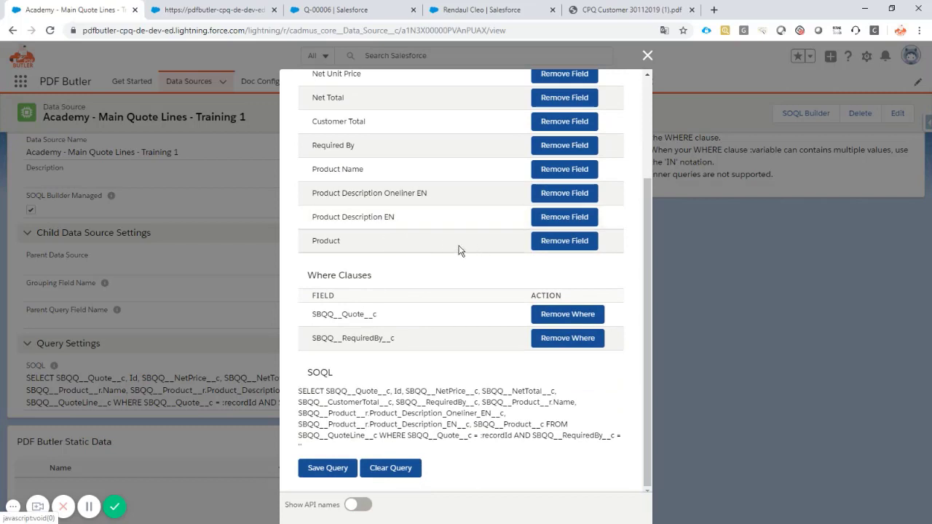
pyautogui.scroll(1, 417, 252)
pyautogui.scroll(-1, 418, 255)
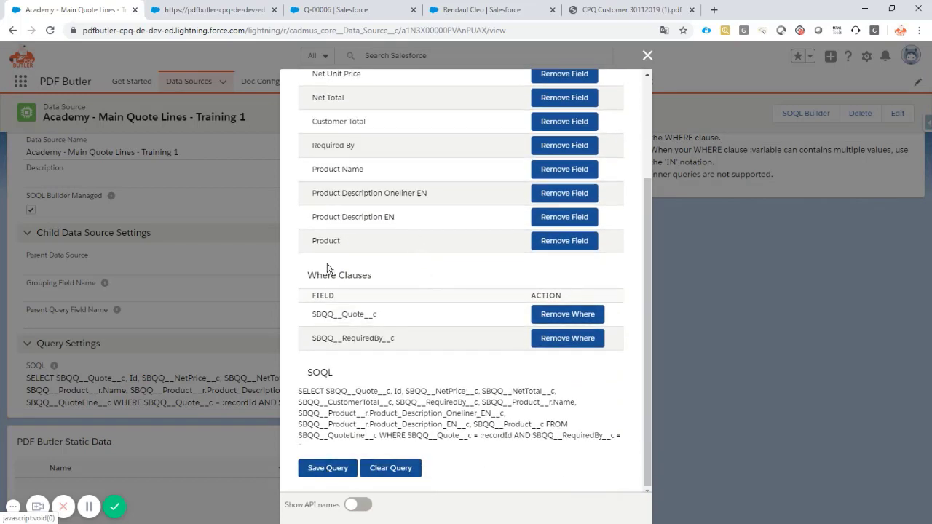
pyautogui.click(327, 471)
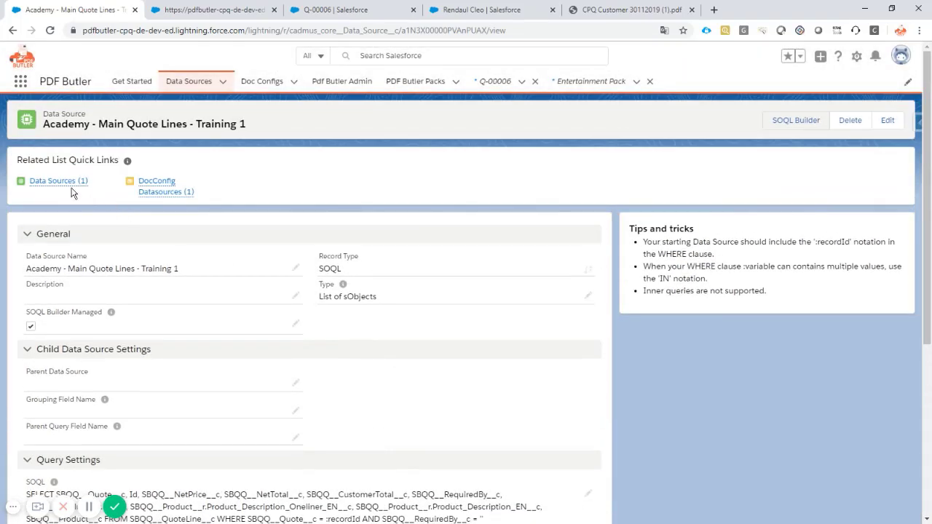
# Step: Start a new child data source of record type PICTURE LIST under Academy - Main Quote Lines - Training 1
pyautogui.moveTo(56, 181)
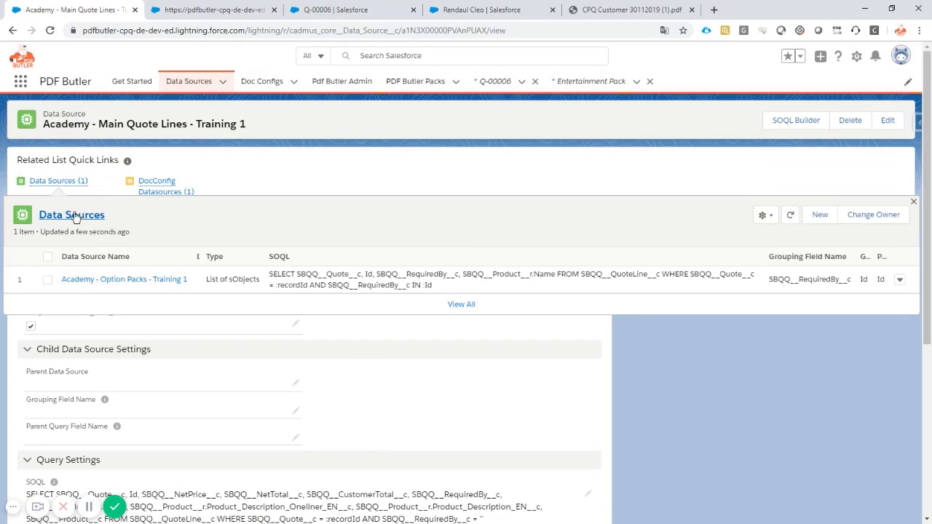
pyautogui.click(816, 215)
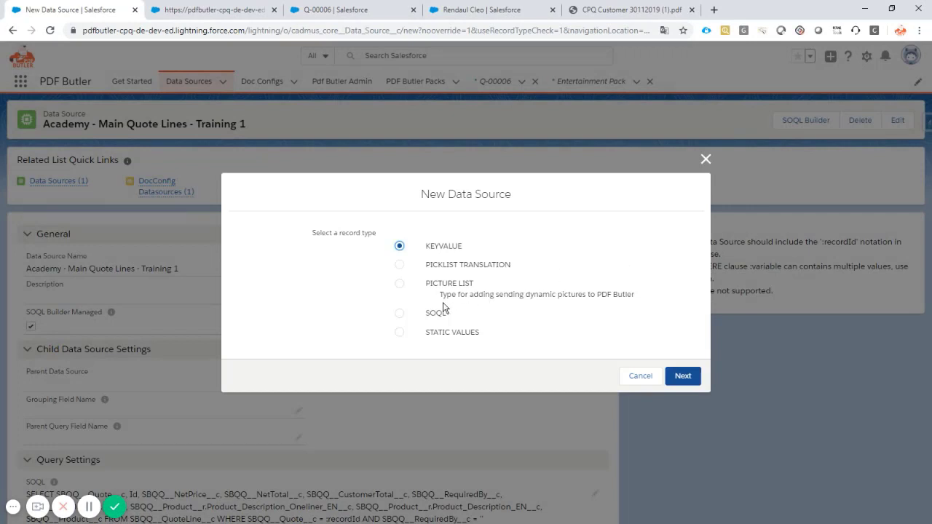
pyautogui.click(436, 286)
pyautogui.click(683, 377)
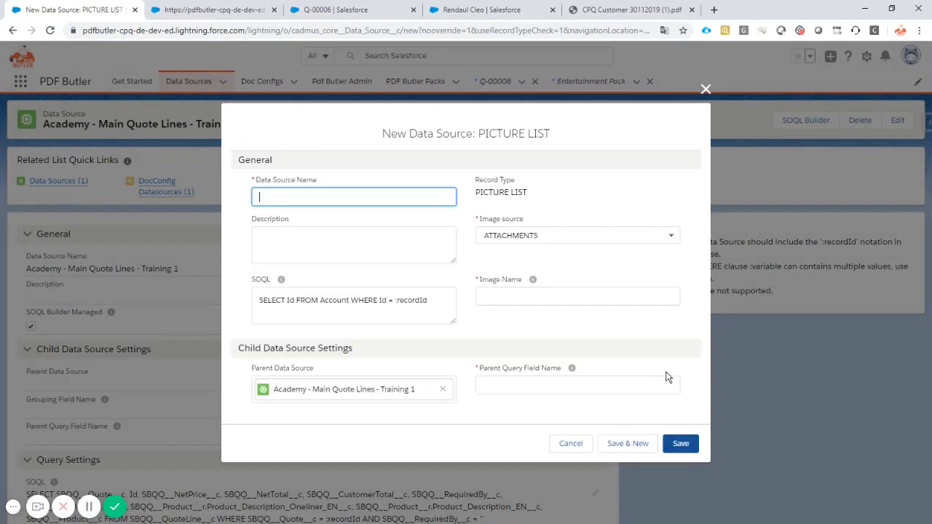
# Step: Set the image source to FILES, the image name to Logo% and the data source name to Academy - Logos - Training 1
pyautogui.click(522, 240)
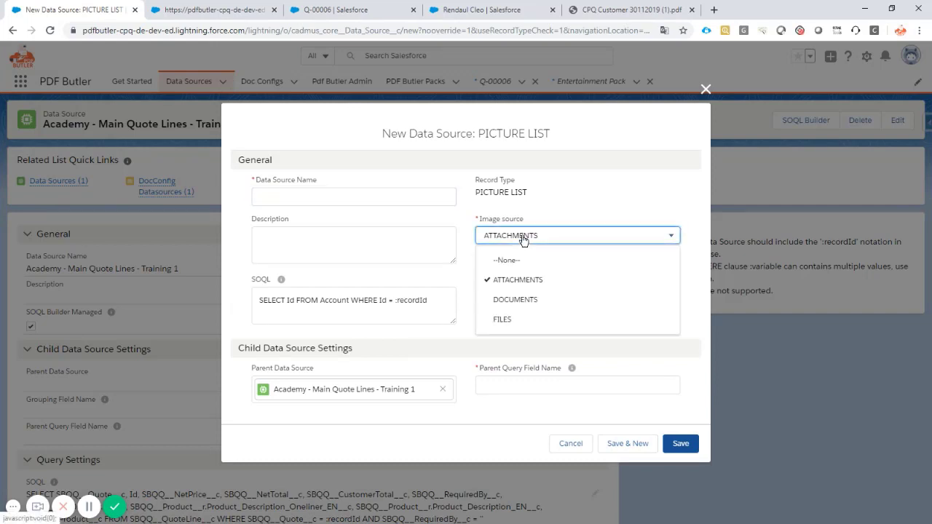
pyautogui.click(517, 319)
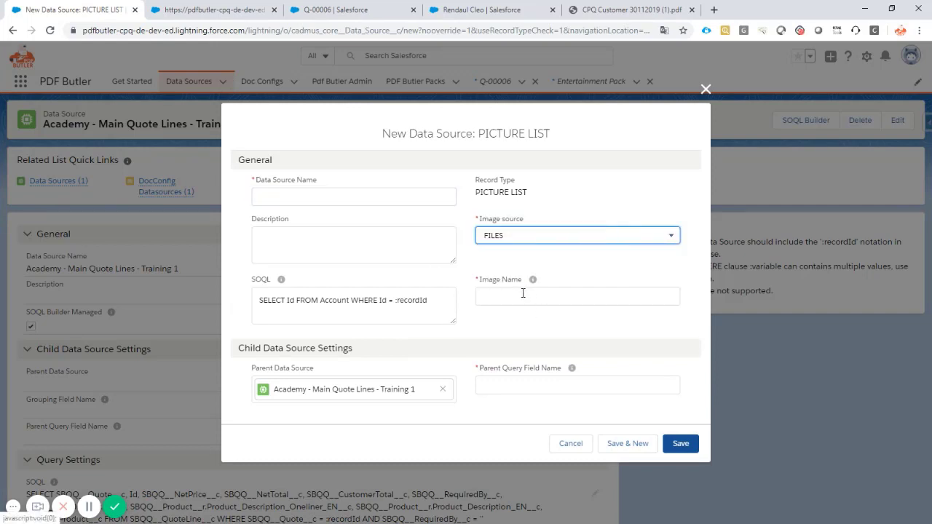
pyautogui.click(523, 293)
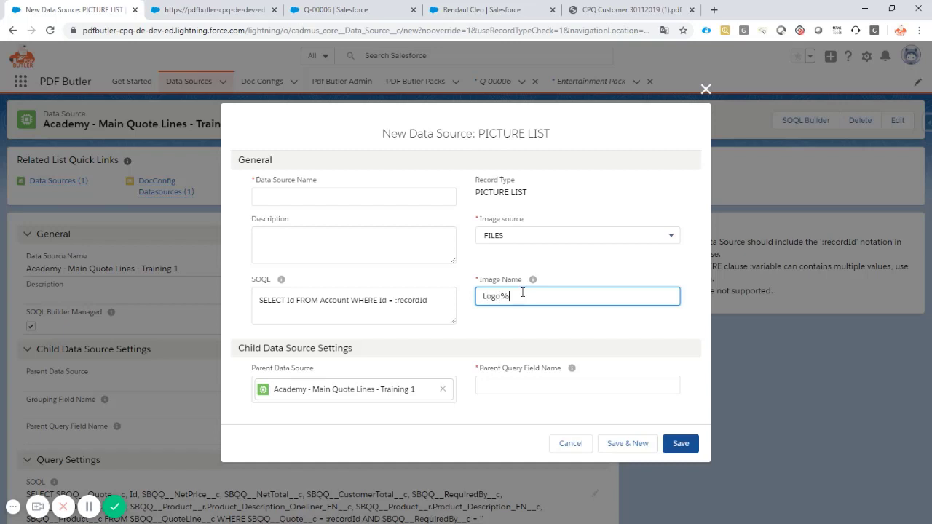
pyautogui.click(354, 203)
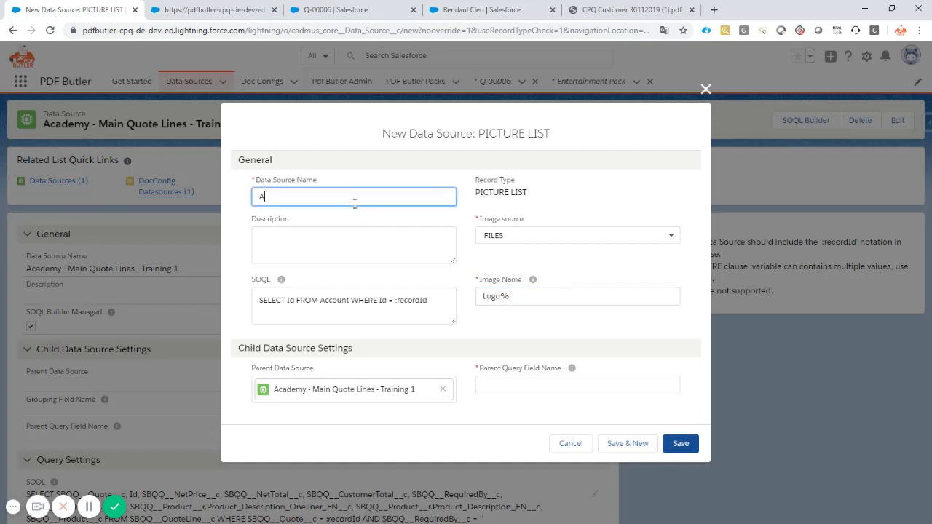
pyautogui.write('Academy - Logos - Training 1')
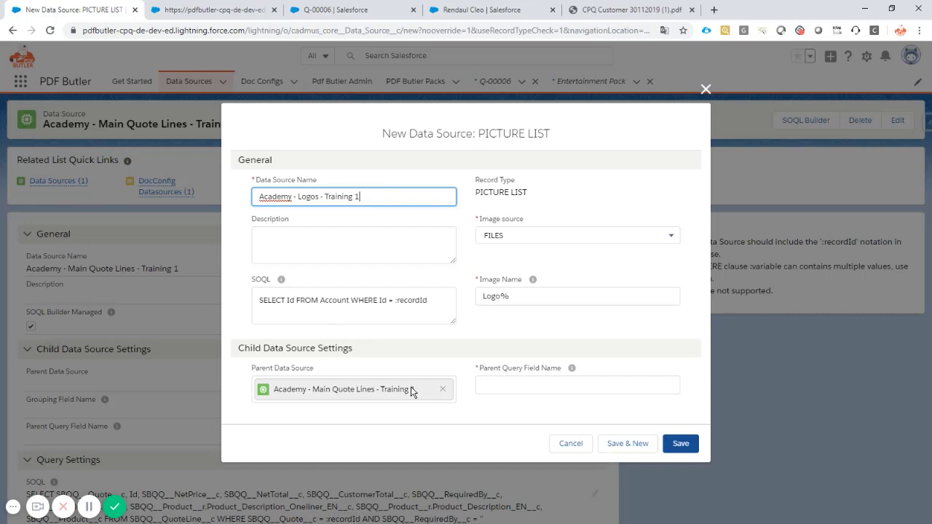
# Step: Set the parent query field name to SBQQ__Product__c and save the picture list data source
pyautogui.click(507, 387)
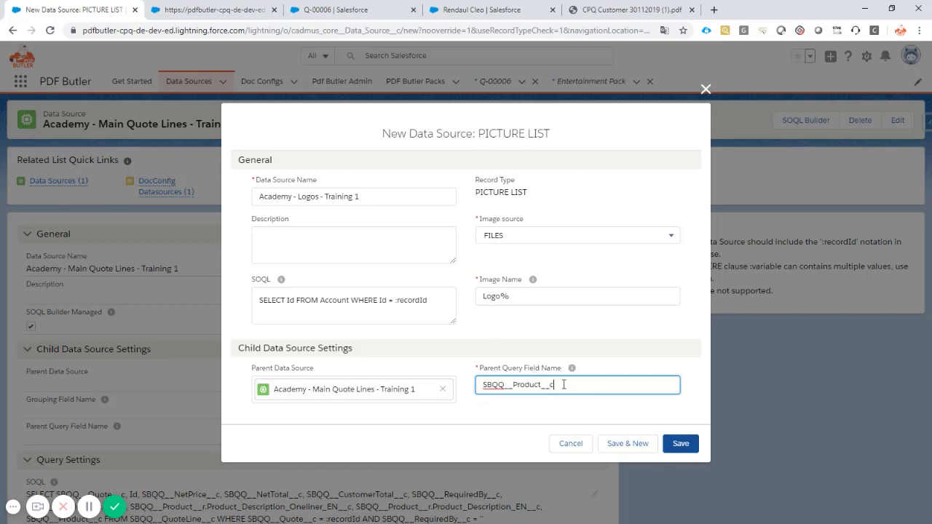
pyautogui.moveTo(564, 384); pyautogui.dragTo(485, 386)
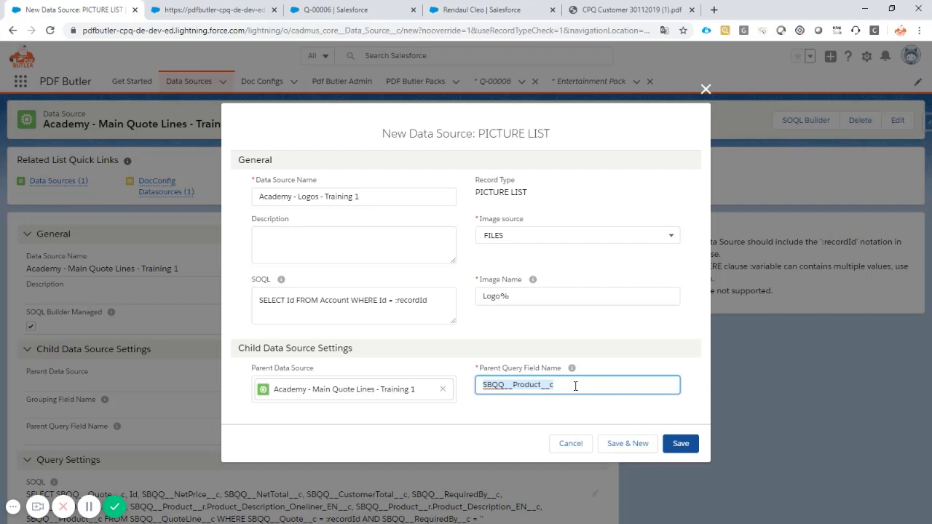
pyautogui.click(681, 445)
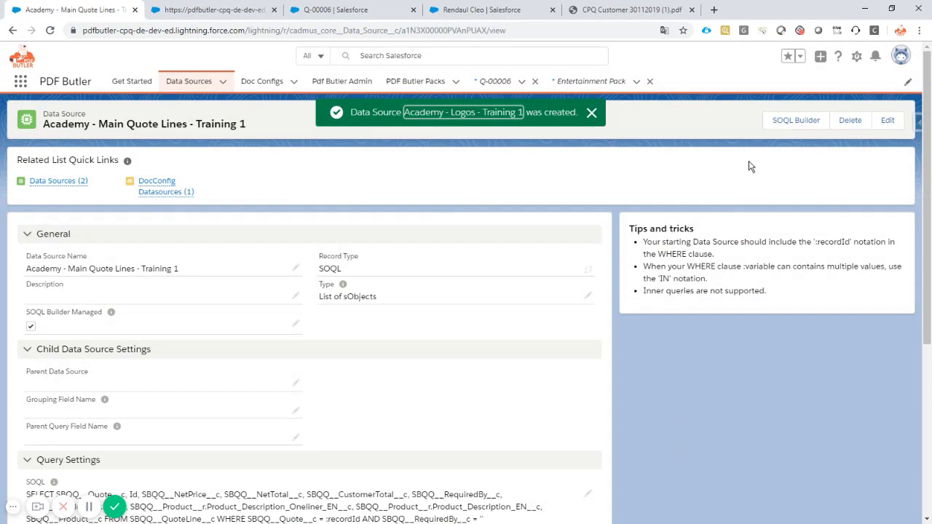
# Step: Switch to the PDF Butler document configuration, choose DEMO CPQ Lines - Empty.docx as the default document and save to the server
pyautogui.click(226, 13)
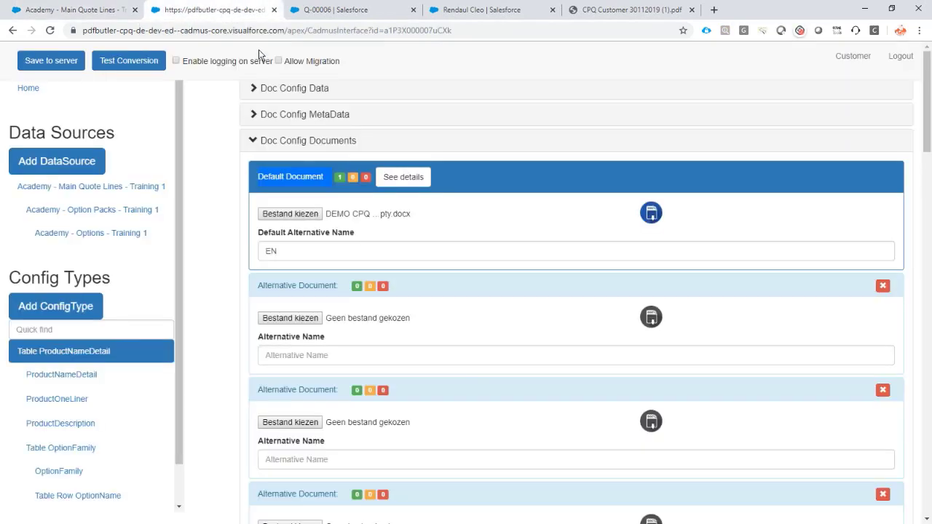
pyautogui.click(306, 216)
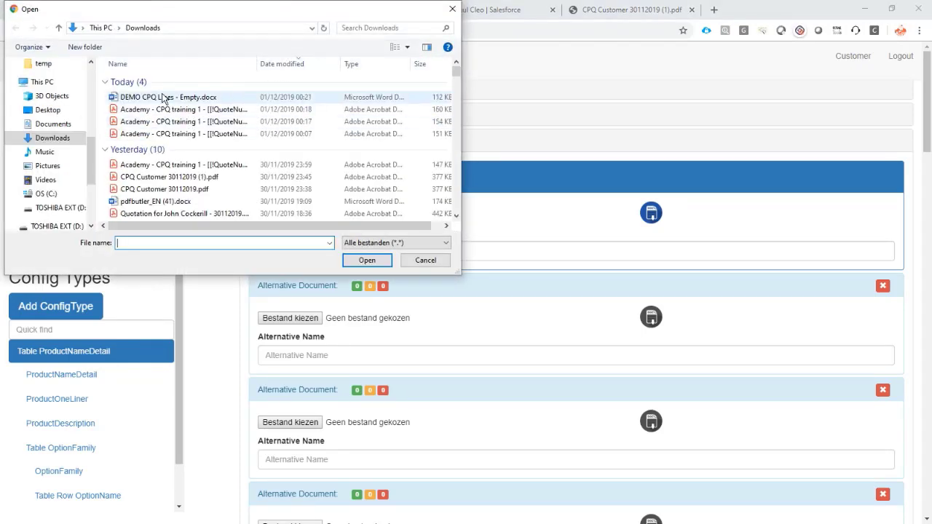
pyautogui.doubleClick(182, 36)
pyautogui.click(61, 63)
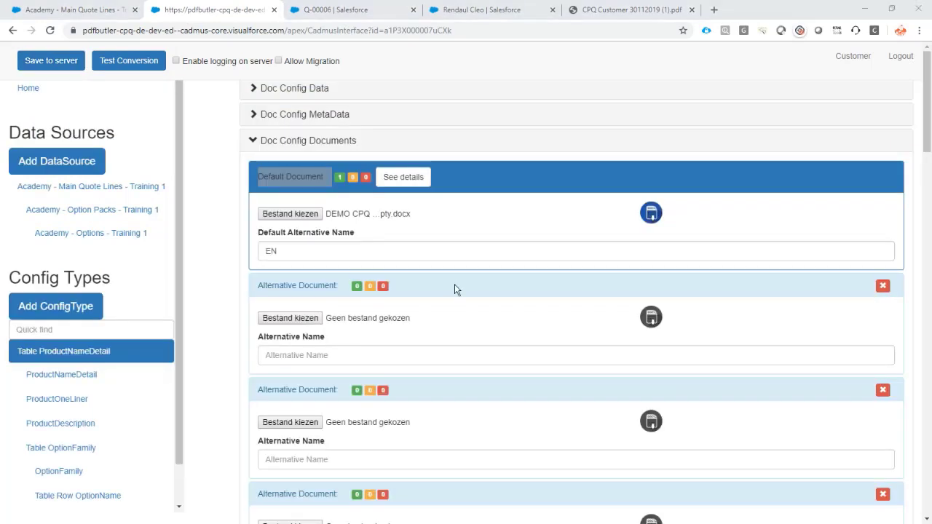
# Step: Switch to Word, copy the grey placeholder picture's object name [[!CarPicture!]], and return to the PDF Butler configuration
pyautogui.hotkey('alt', 'Tab')
pyautogui.click(833, 161)
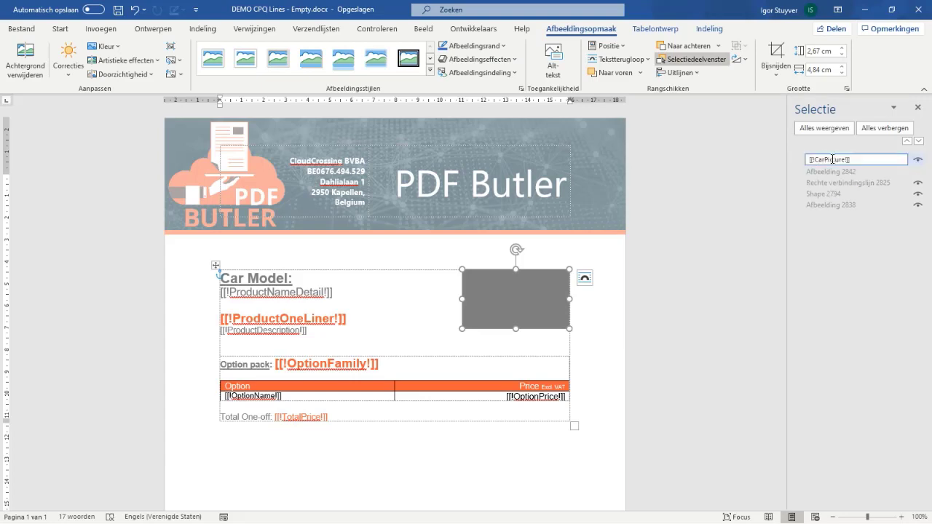
pyautogui.doubleClick(833, 160)
pyautogui.hotkey('ctrl', 'c')
pyautogui.press('Return')
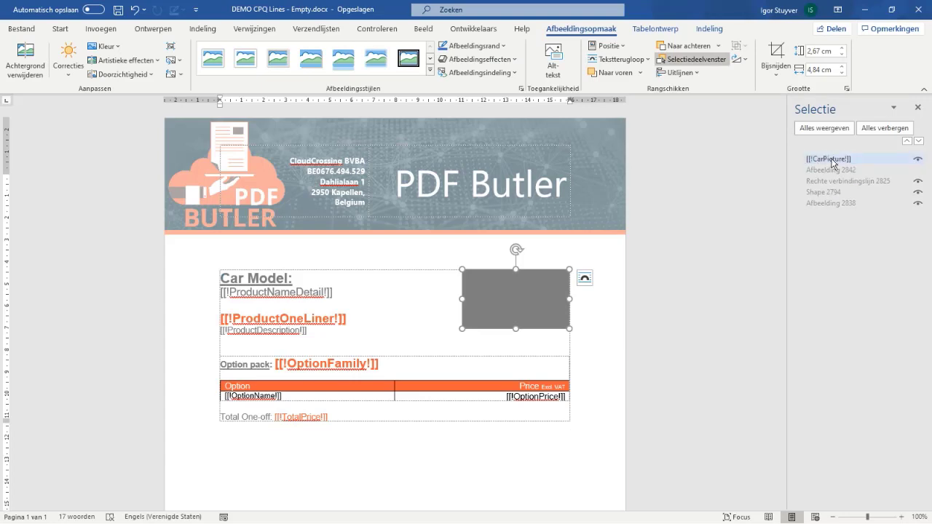
pyautogui.hotkey('alt', 'Tab')
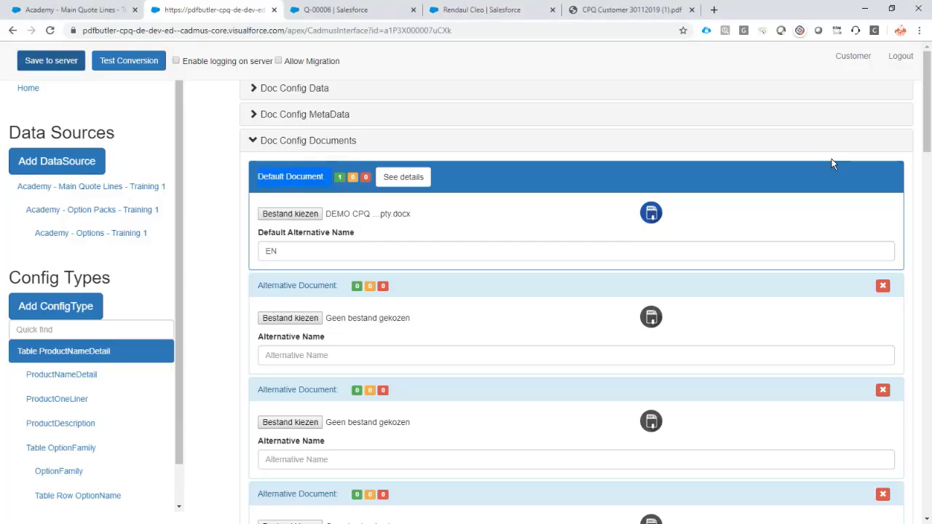
# Step: Reload the Academy - Main Quote Lines - Training 1 data source from SFDC, check its field list and accept it
pyautogui.click(110, 185)
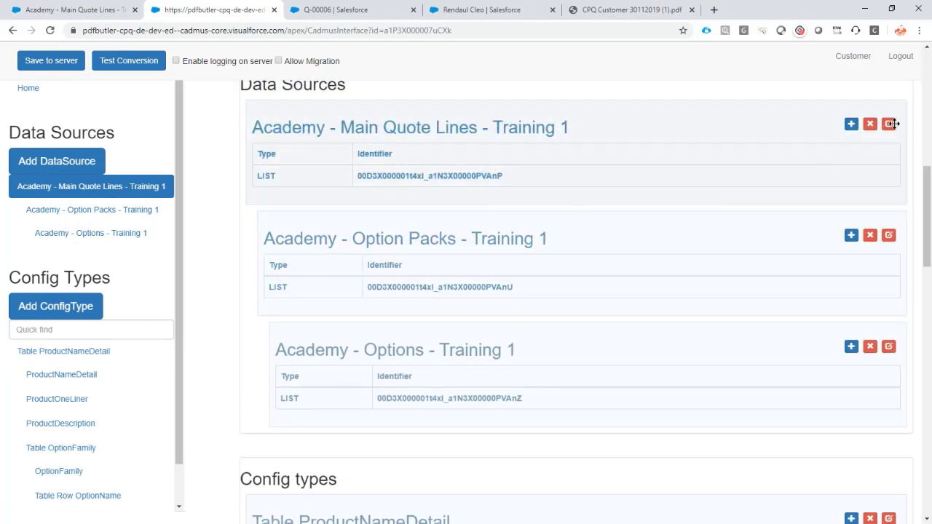
pyautogui.click(890, 124)
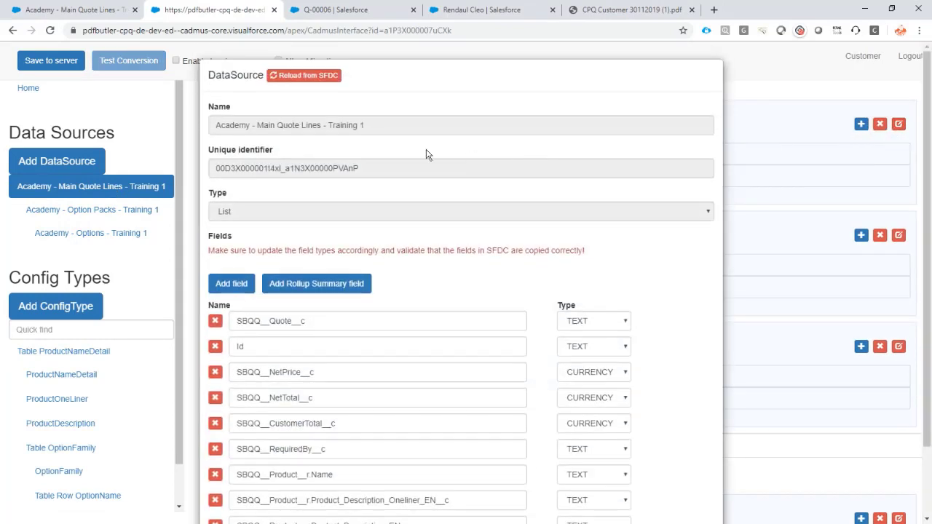
pyautogui.click(322, 79)
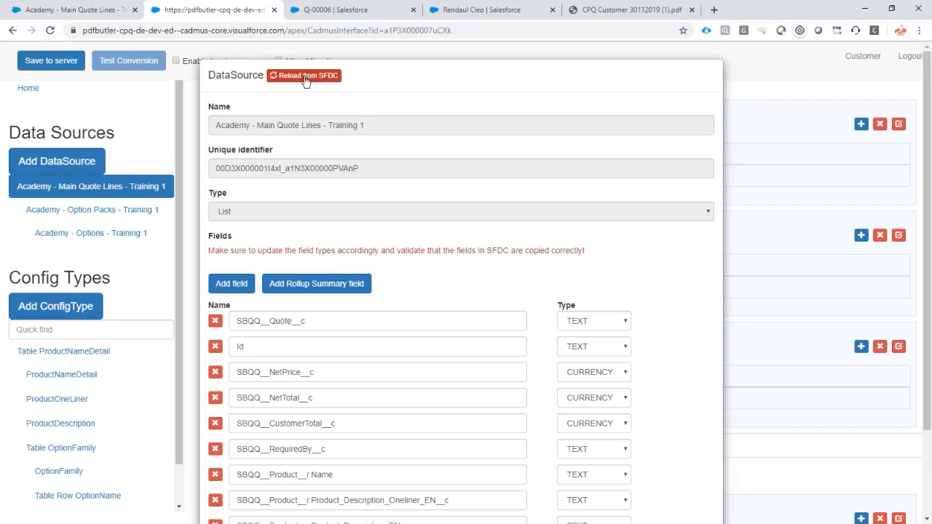
pyautogui.scroll(-2, 455, 182)
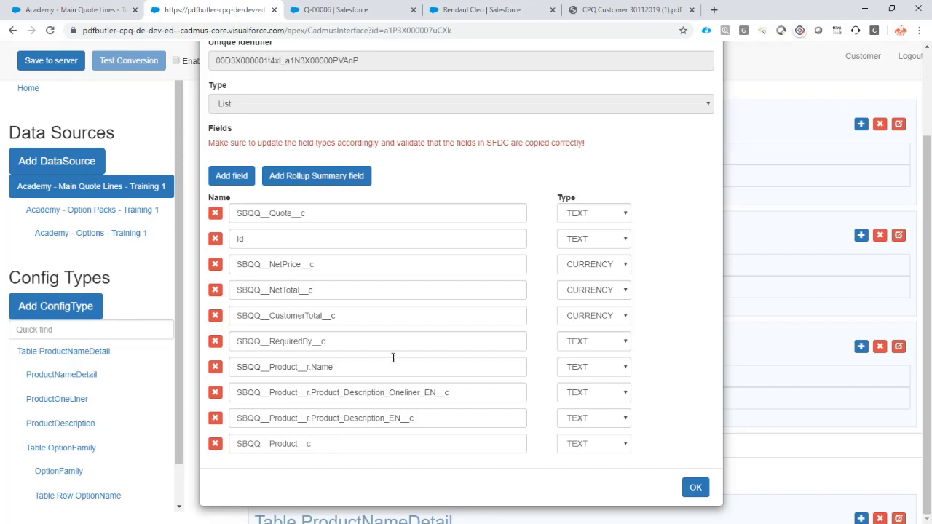
pyautogui.scroll(2, 369, 308)
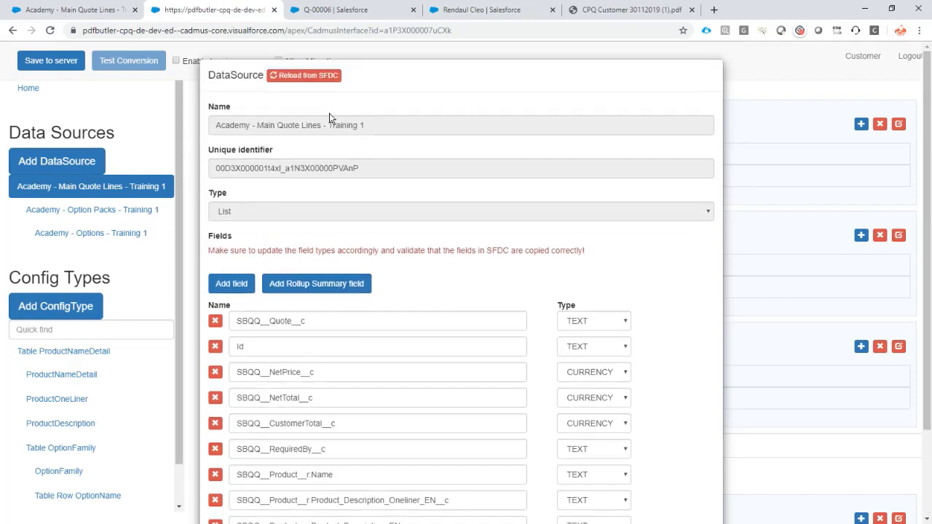
pyautogui.scroll(-2, 405, 354)
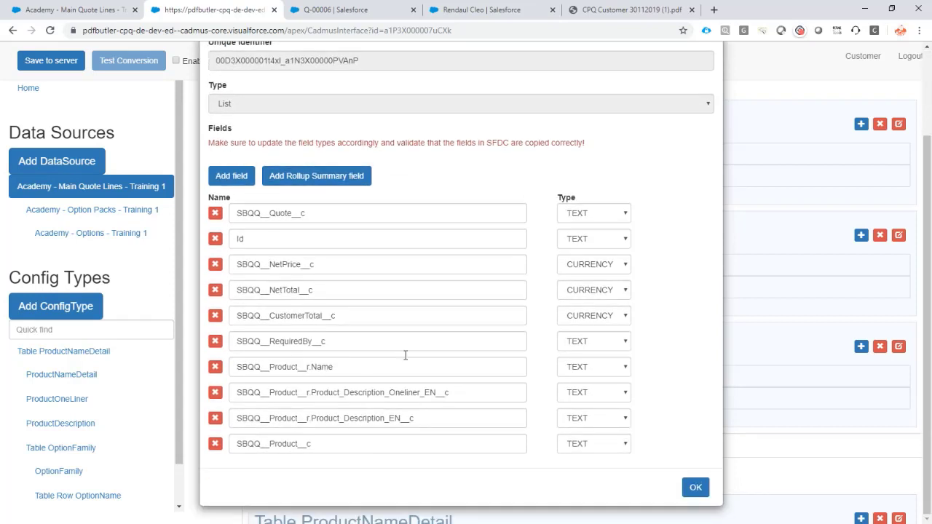
pyautogui.click(696, 488)
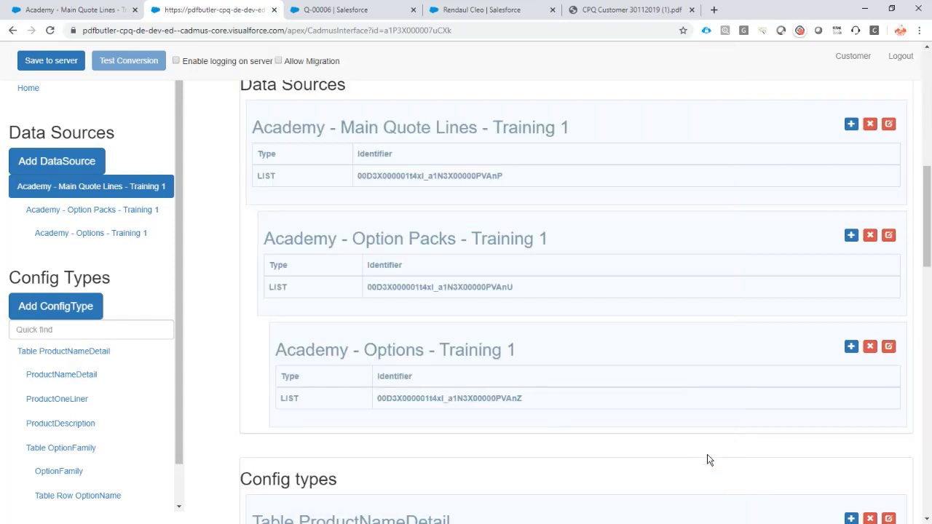
# Step: Add the Academy - Logos - Training 1 picture data source as a child of Academy - Main Quote Lines - Training 1
pyautogui.click(851, 123)
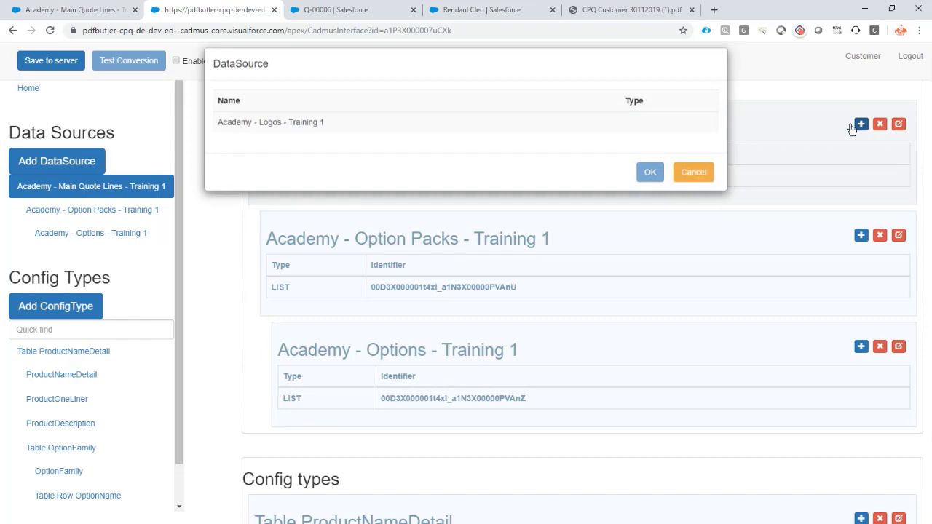
pyautogui.click(265, 135)
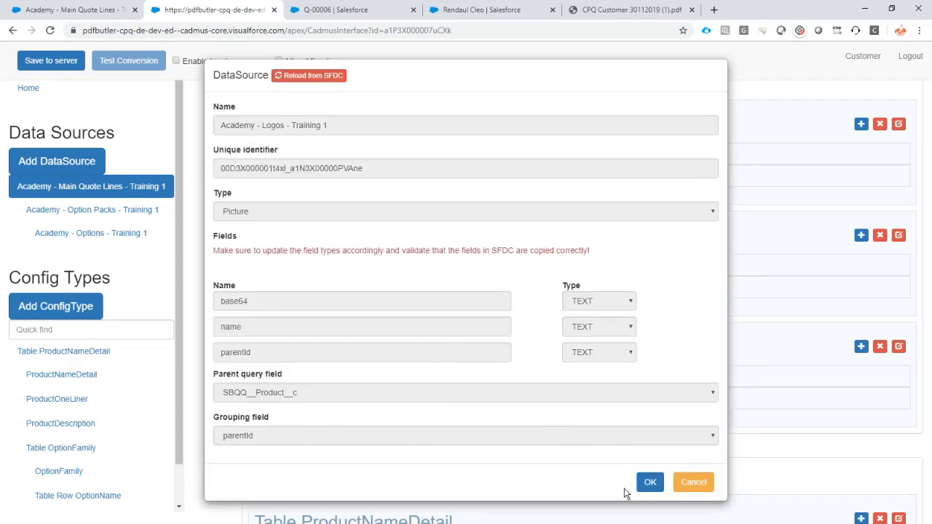
pyautogui.click(650, 484)
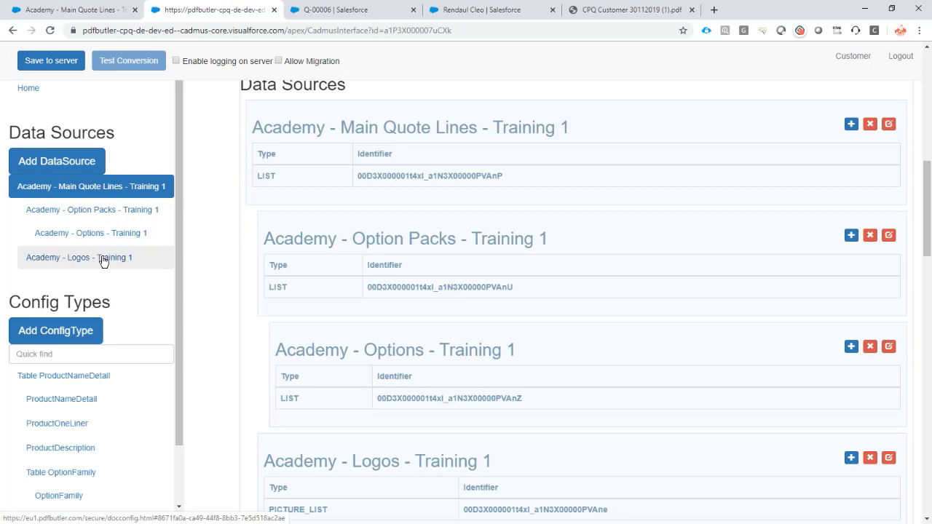
# Step: Go to the Table ProductNameDetail config type and compare it with the Word template table that contains the picture placeholder
pyautogui.scroll(-2, 138, 265)
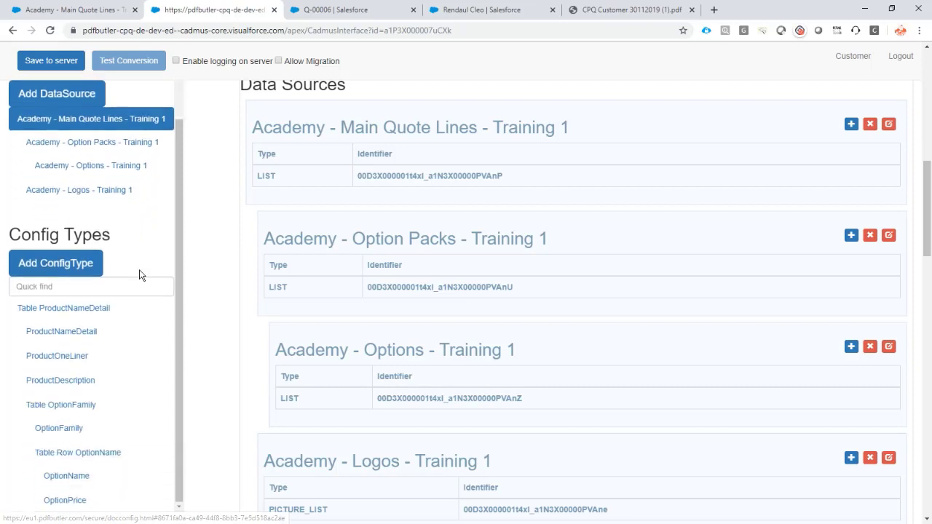
pyautogui.click(63, 308)
pyautogui.scroll(1, 386, 275)
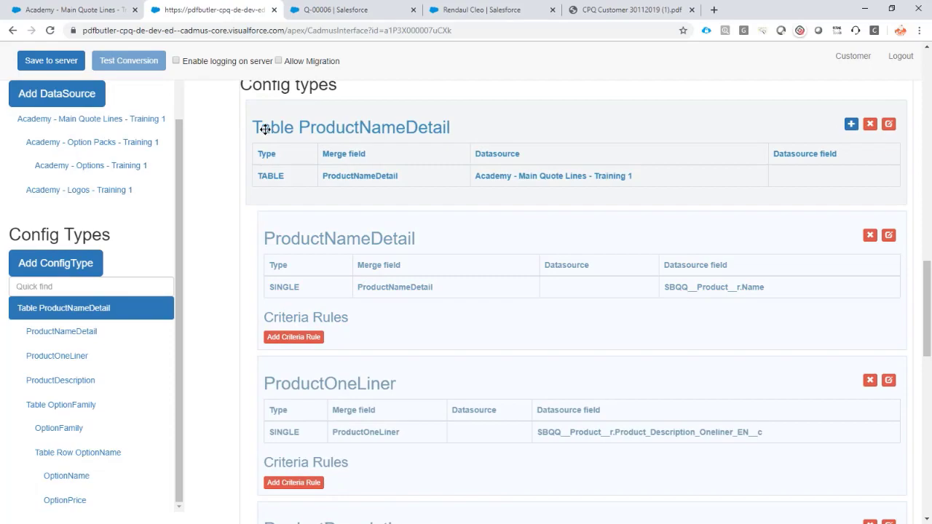
pyautogui.hotkey('alt', 'Tab')
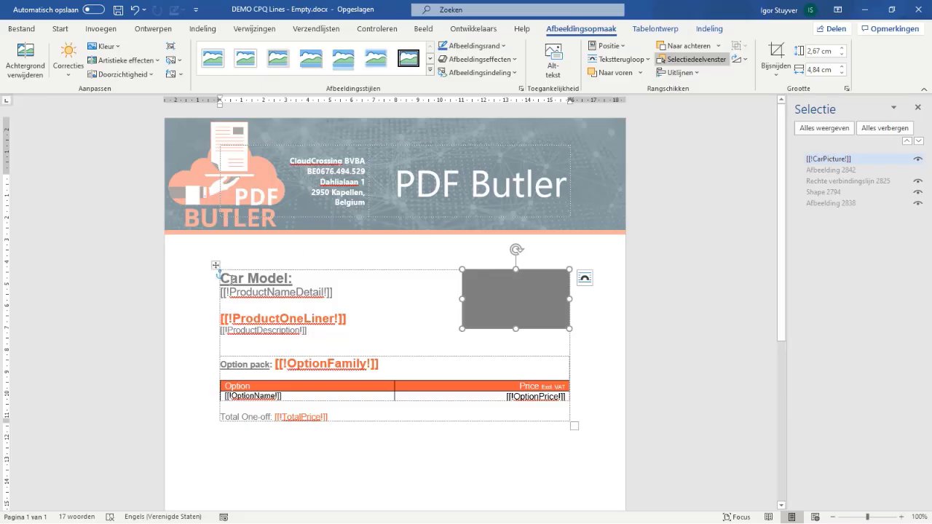
pyautogui.click(216, 266)
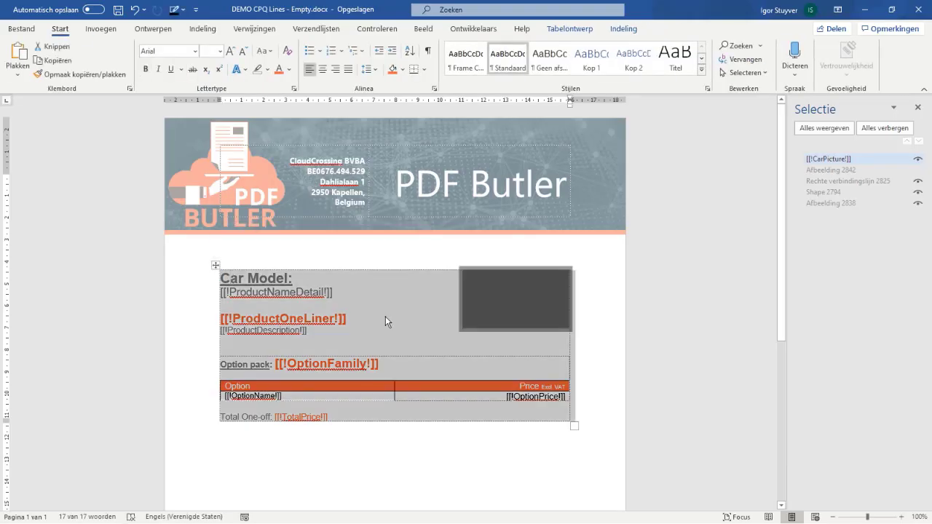
pyautogui.hotkey('alt', 'Tab')
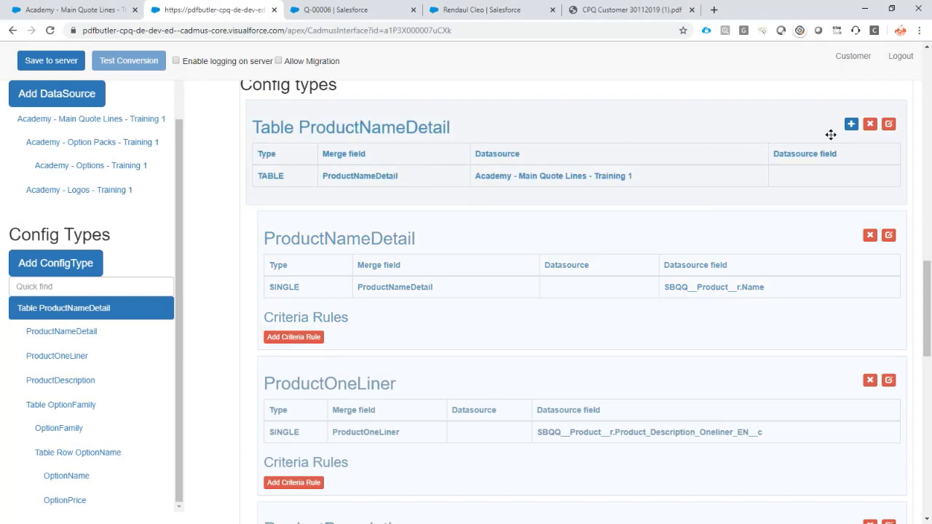
# Step: Under Table ProductNameDetail, add a config type named CarPicture with type PICTURE, data source Academy - Logos - Training 1 and merge field CarPicture
pyautogui.click(851, 125)
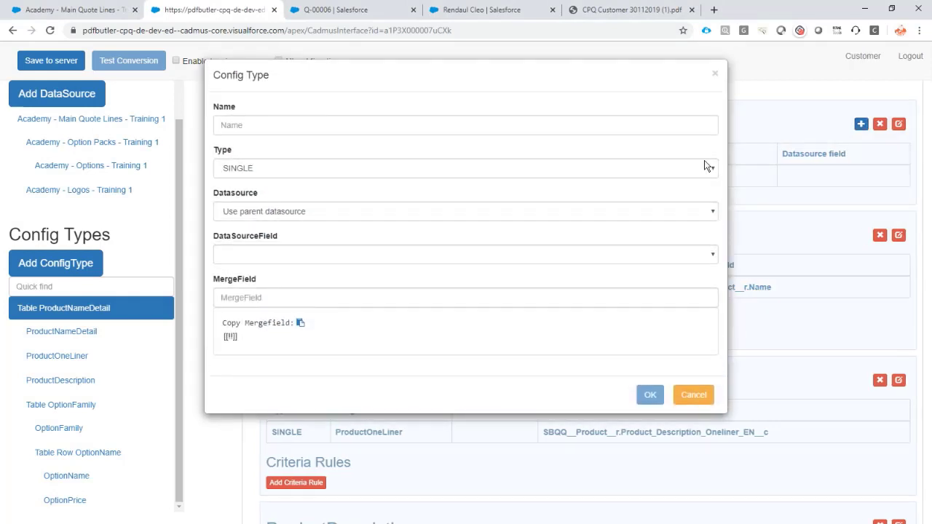
pyautogui.click(279, 127)
pyautogui.write('CarPicture')
pyautogui.click(280, 168)
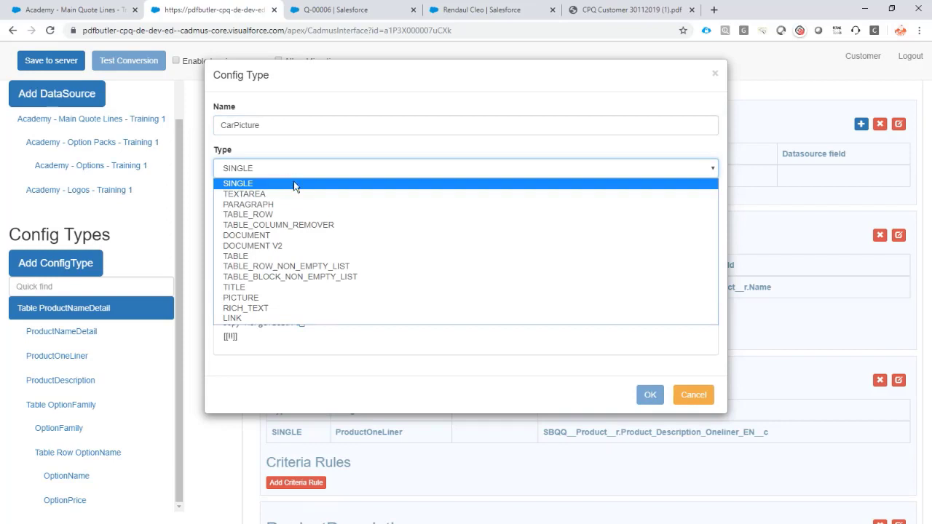
pyautogui.click(338, 298)
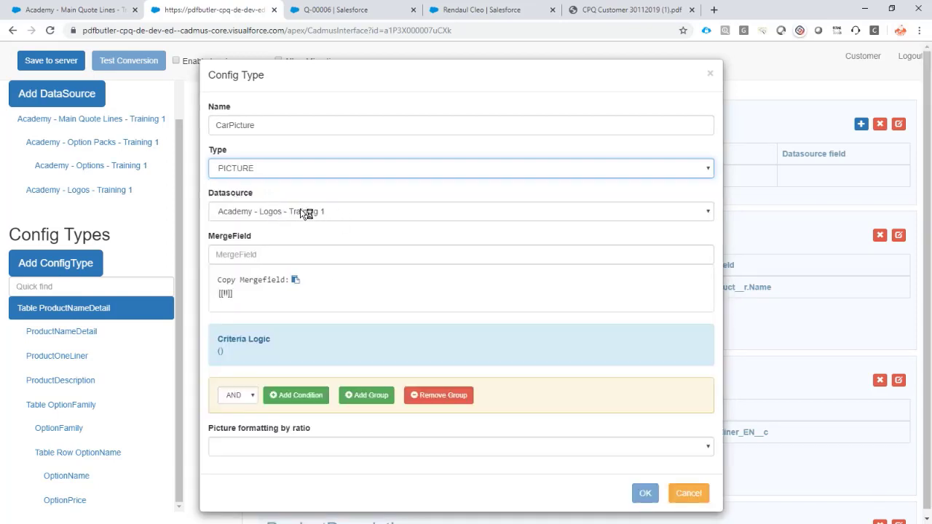
pyautogui.click(289, 253)
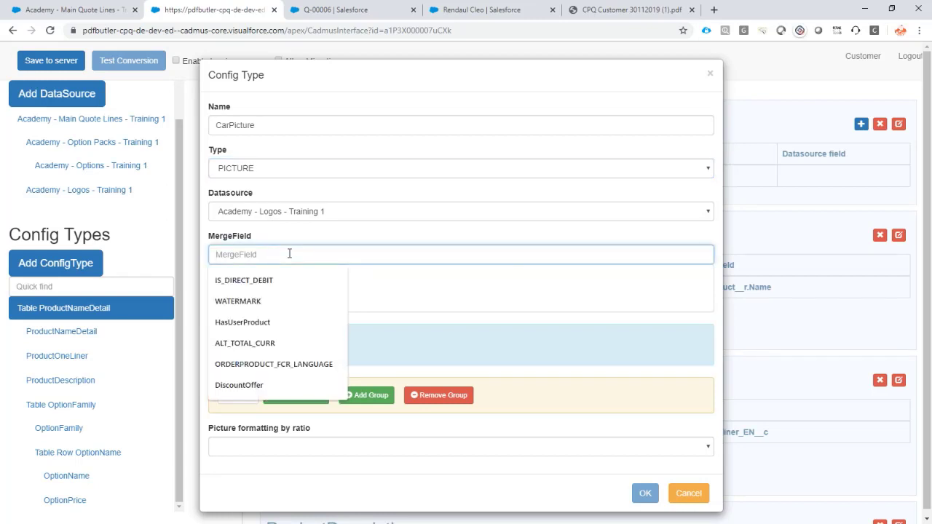
pyautogui.hotkey('ctrl', 'v')
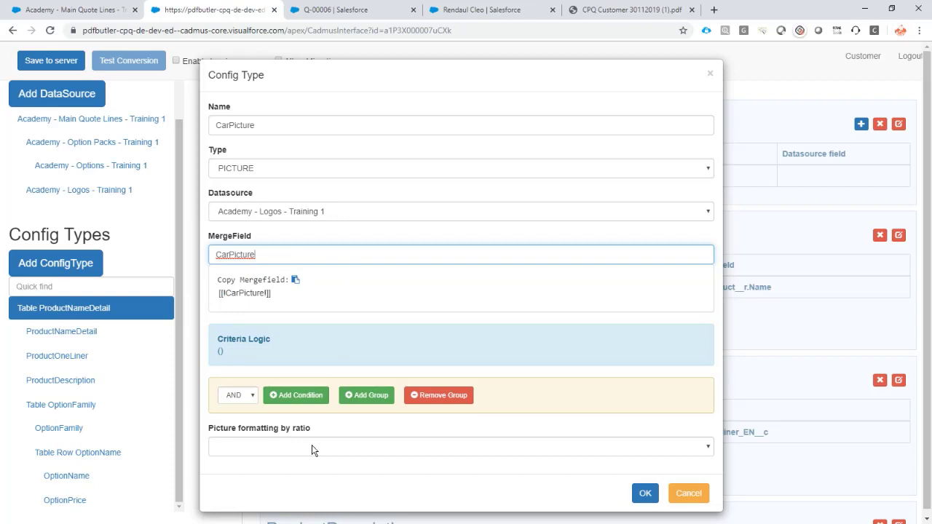
# Step: Check the placeholder picture in Word, then set CarPicture's formatting to Scale ratio by width of placeholder picture and accept the config type
pyautogui.hotkey('alt', 'Tab')
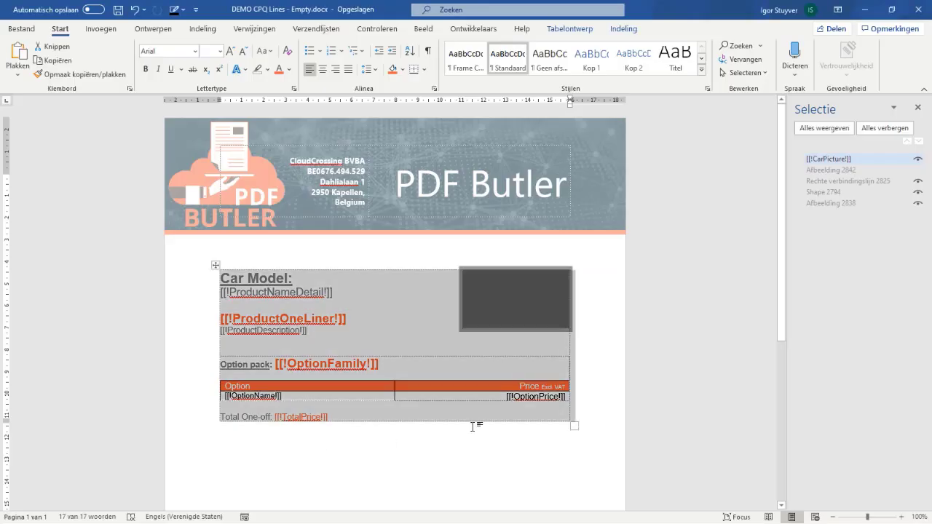
pyautogui.click(501, 310)
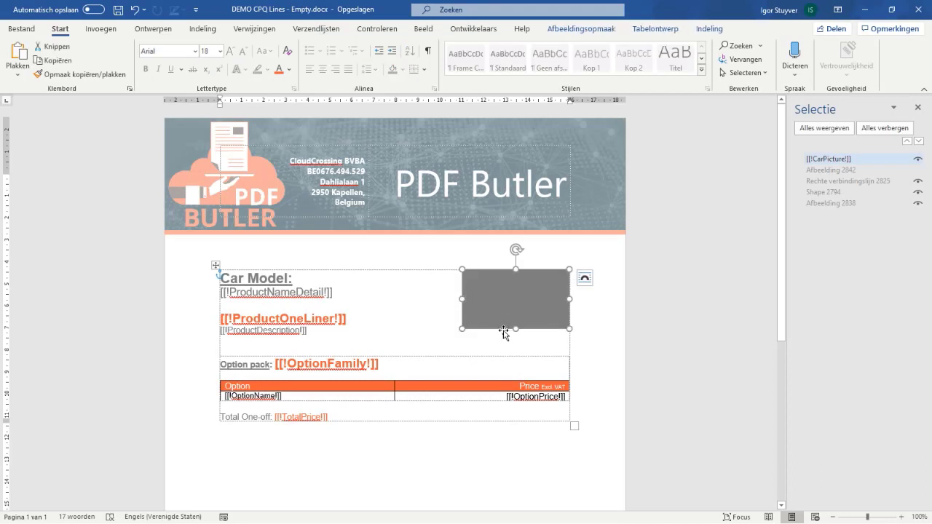
pyautogui.hotkey('alt', 'Tab')
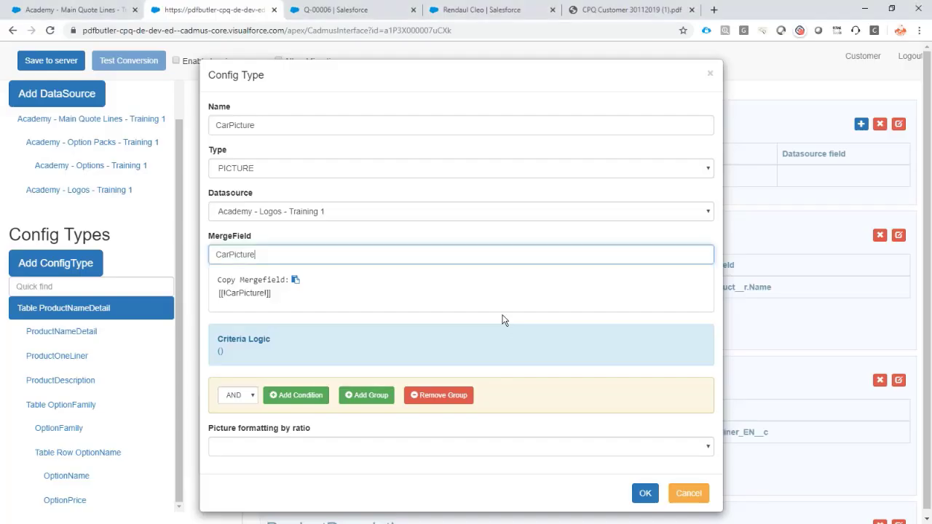
pyautogui.click(362, 445)
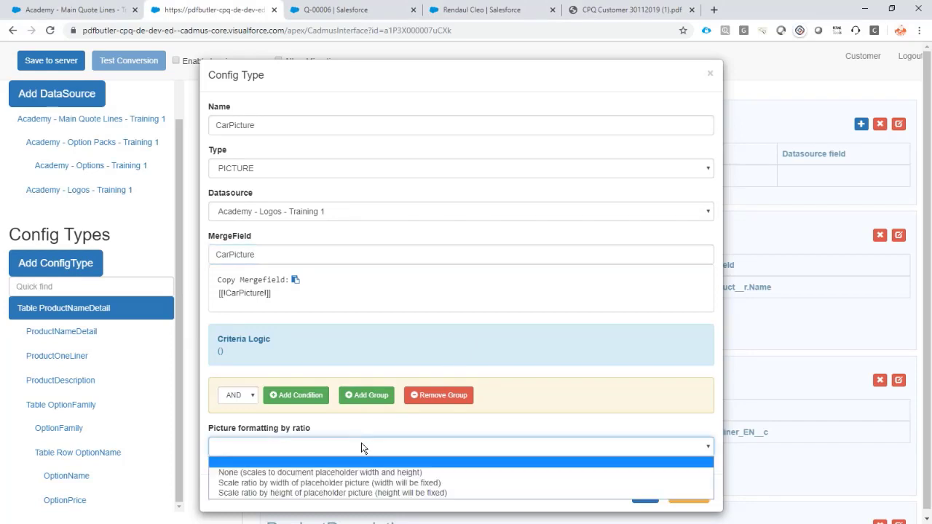
pyautogui.click(447, 484)
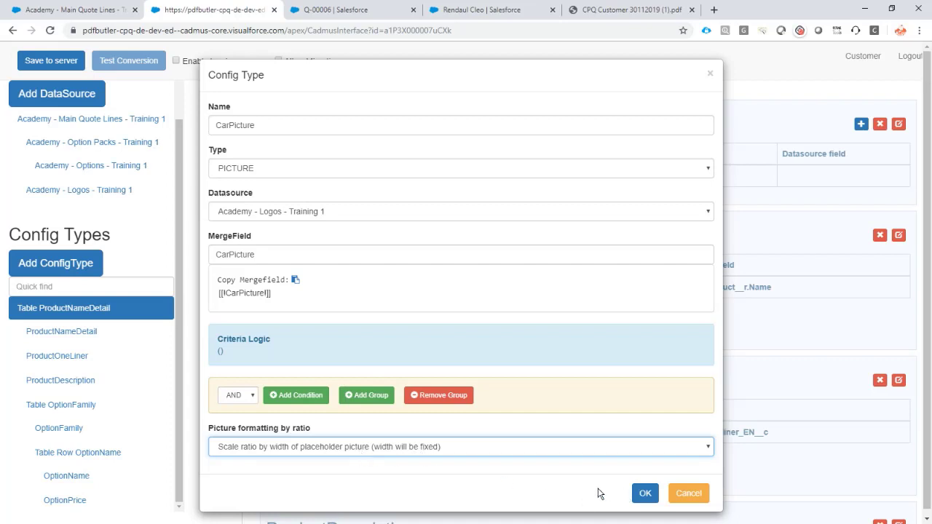
pyautogui.hotkey('alt', 'Tab')
pyautogui.click(645, 493)
# Step: Save the document configuration to the server and generate the Academy - CPQ training 1 PDF from the Salesforce quote record
pyautogui.click(48, 62)
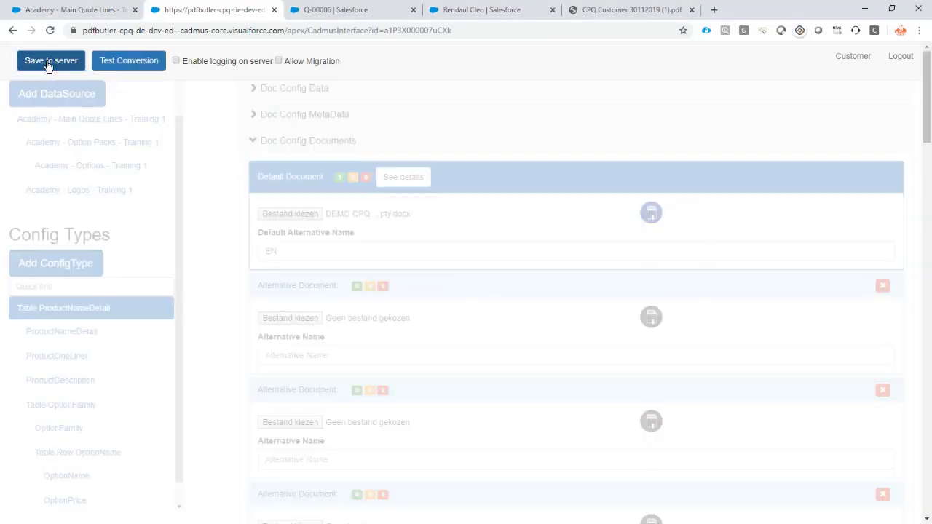
pyautogui.click(321, 10)
pyautogui.click(754, 479)
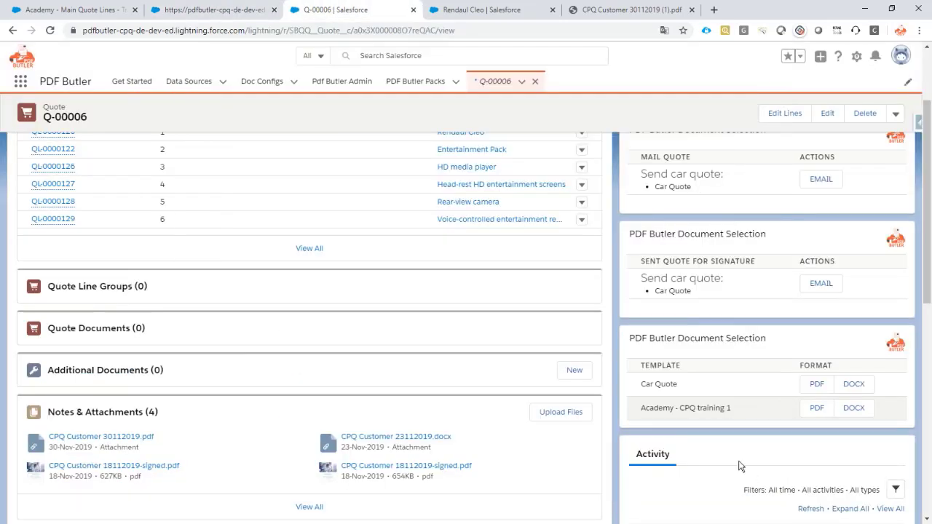
pyautogui.click(817, 408)
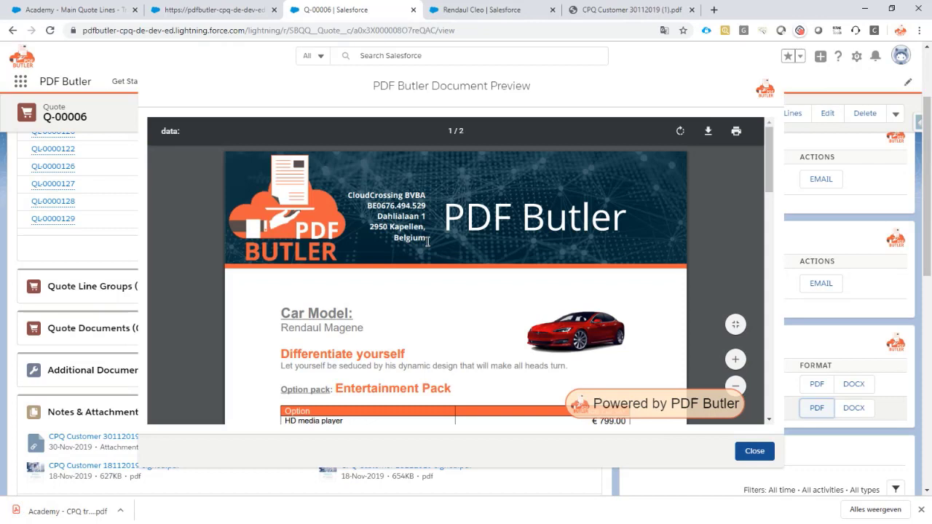
# Step: Review the generated PDF for each product's car picture, its option pack tables and the Total One-off line
pyautogui.scroll(-1, 429, 246)
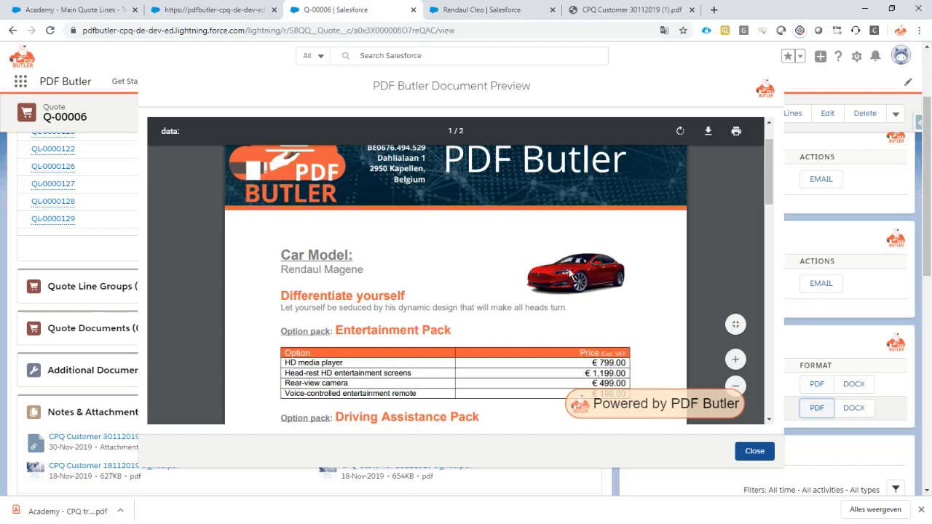
pyautogui.scroll(-2, 569, 269)
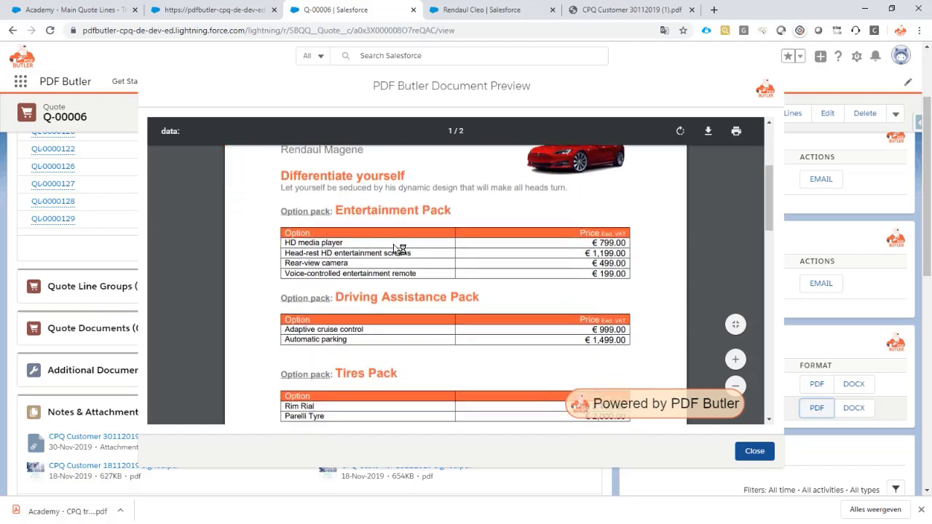
pyautogui.scroll(-5, 381, 244)
pyautogui.scroll(-5, 363, 235)
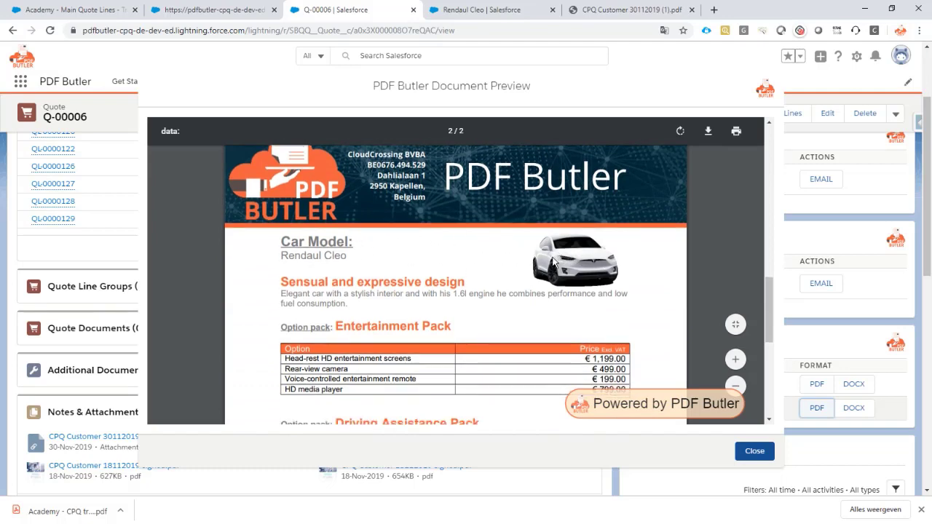
pyautogui.scroll(-5, 439, 257)
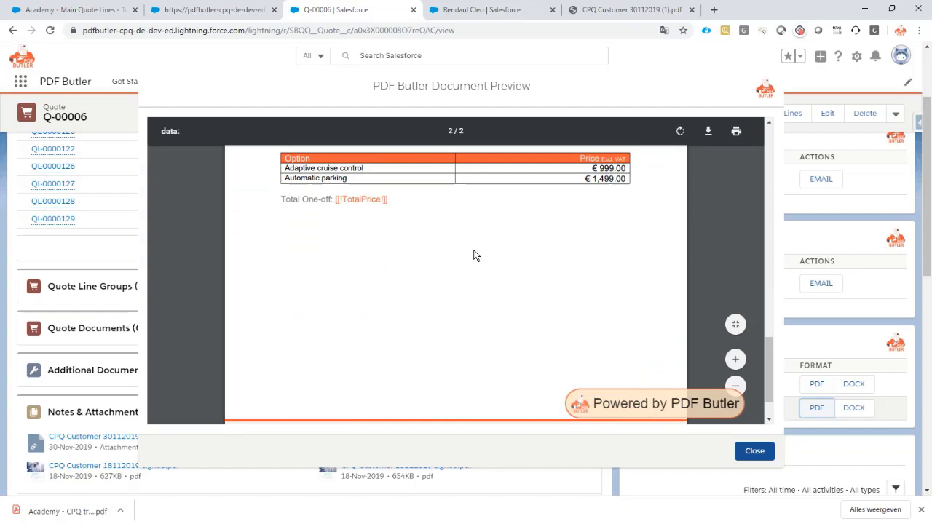
pyautogui.scroll(2, 474, 253)
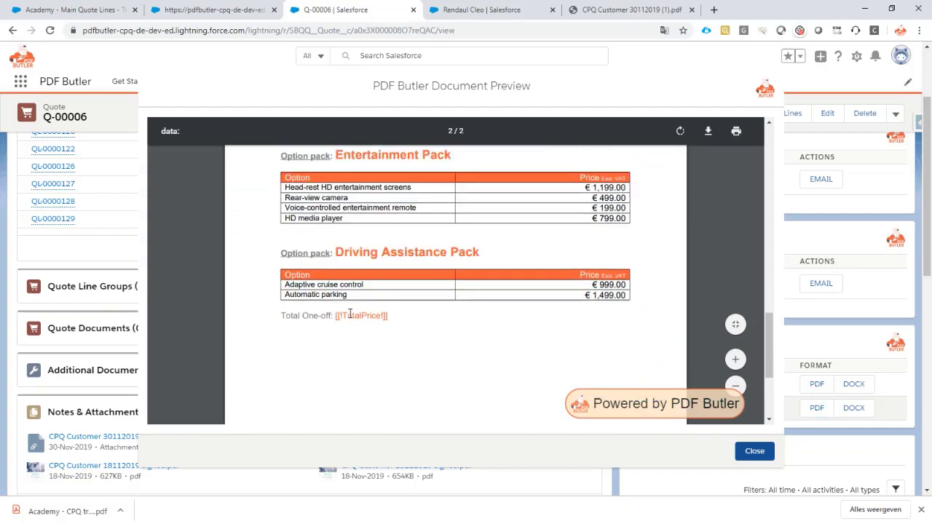